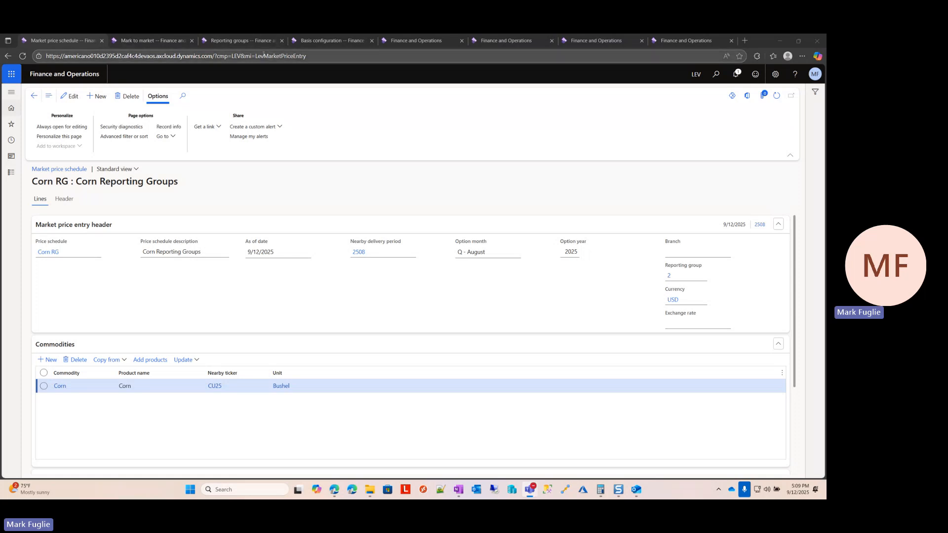
Step: Set the description of reporting group 2 to "MF Group" and save the record
left_click(232, 42)
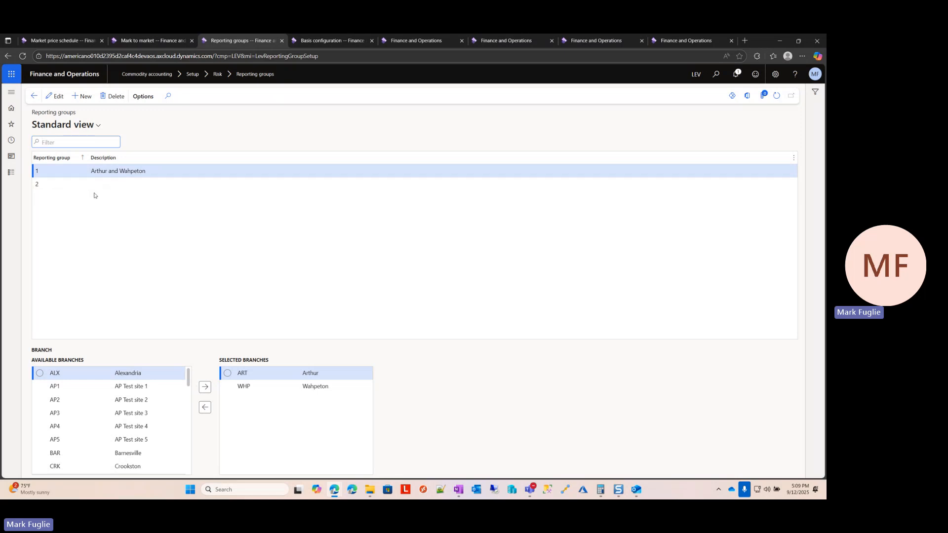
left_click(64, 189)
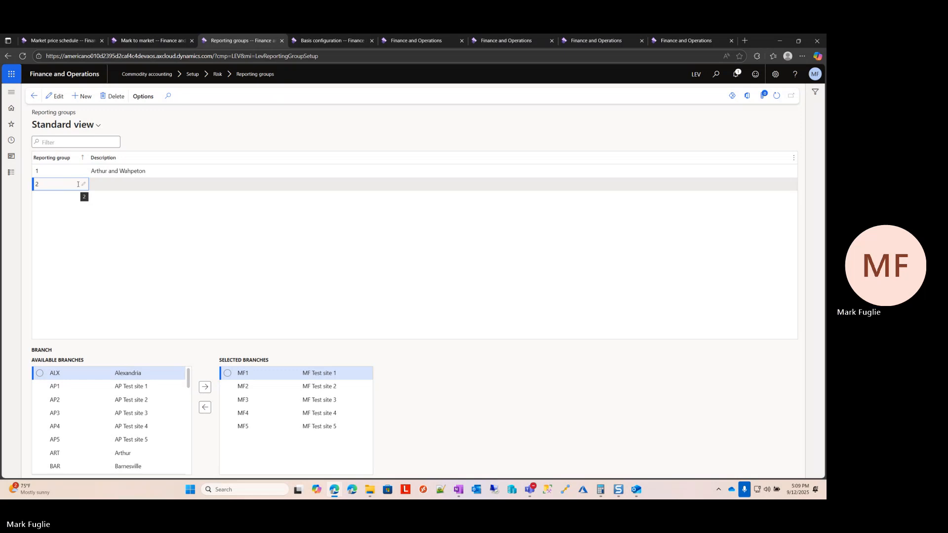
left_click(109, 184)
left_click(173, 184)
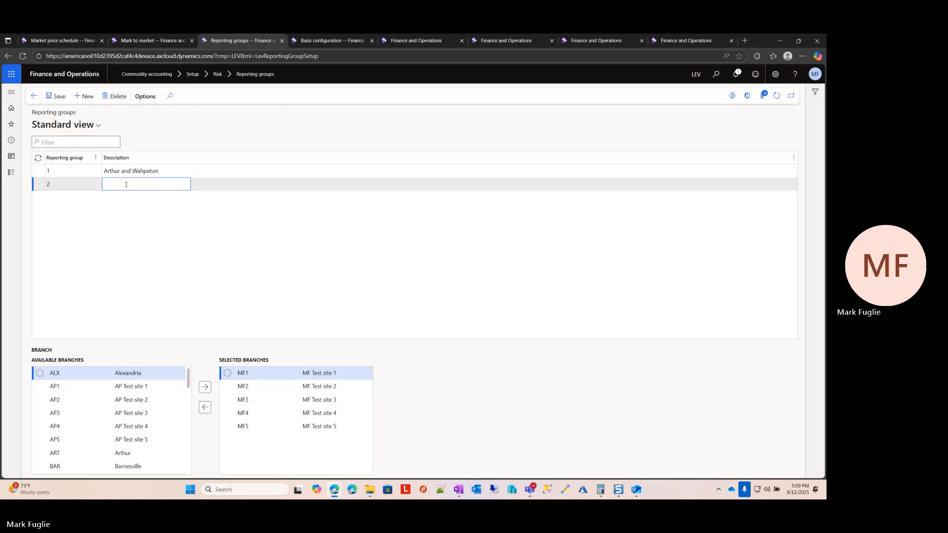
type("MF Group")
key("ctrl+s")
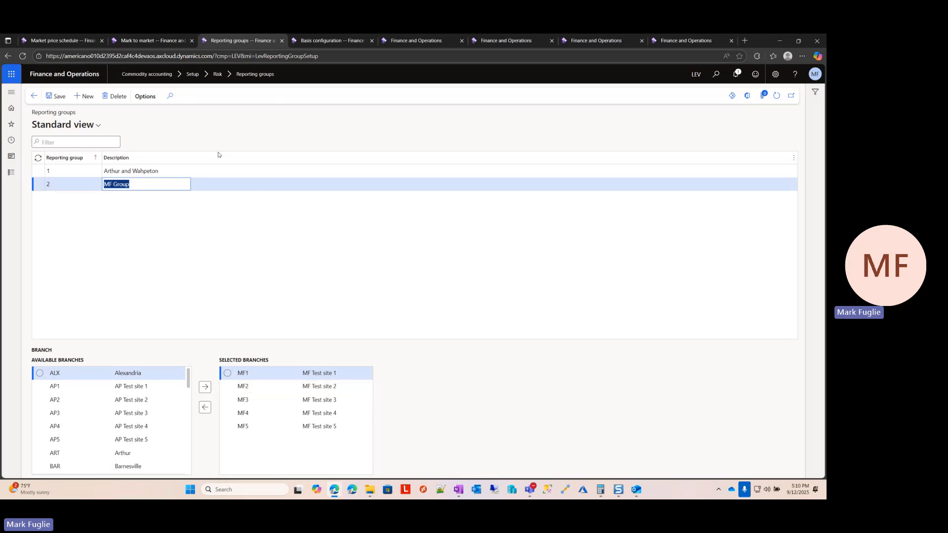
Step: Check the Branch and Reporting group fields in the Corn RG price schedule header, and compare them with the Reporting groups setup
left_click(65, 44)
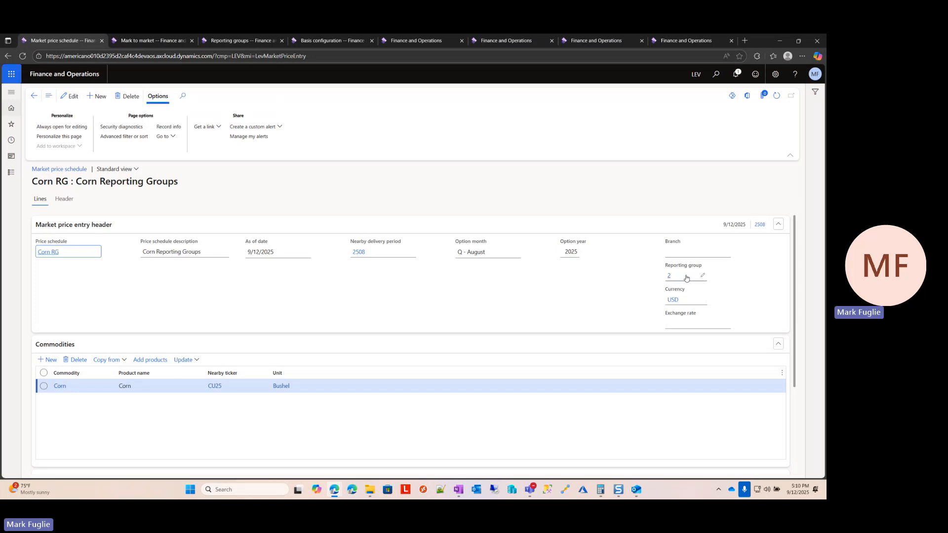
left_click(694, 255)
left_click(727, 253)
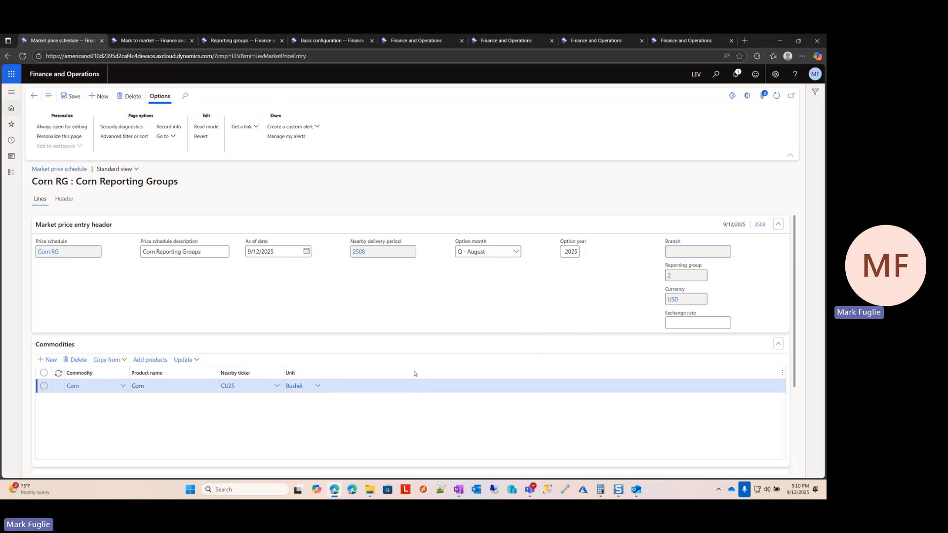
scroll(415, 373, "down", 2)
scroll(415, 373, "up", 2)
left_click(236, 44)
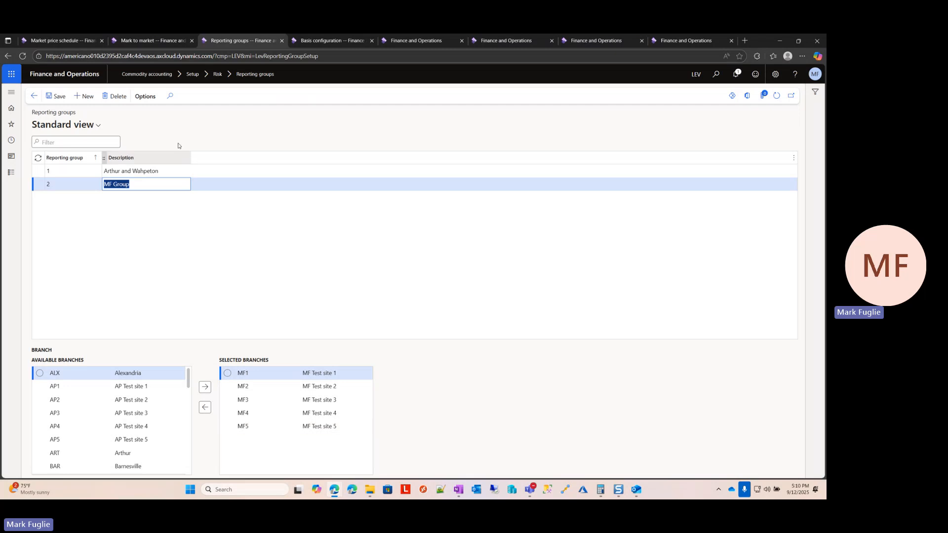
Step: Initialize the market price entry lines of the Corn RG schedule, accepting deletion of all existing records
left_click(60, 40)
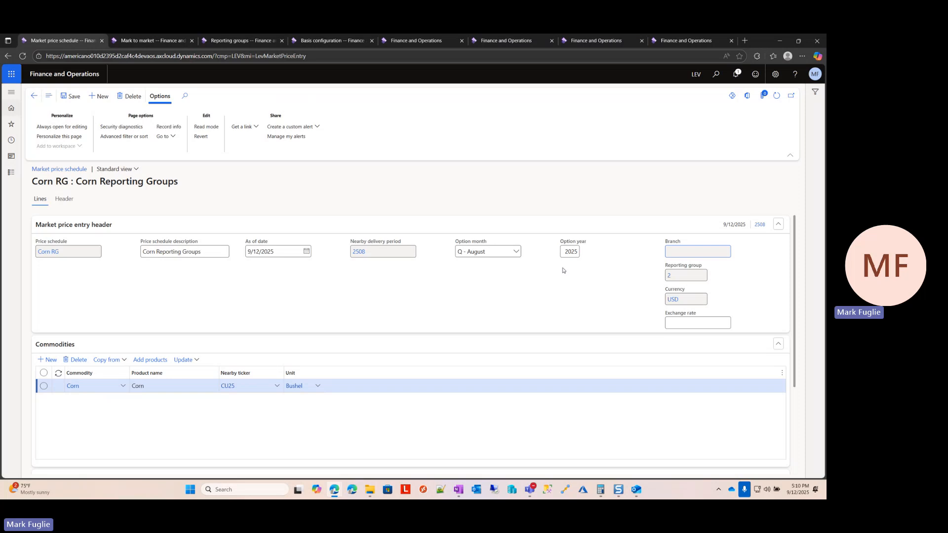
scroll(556, 329, "down", 3)
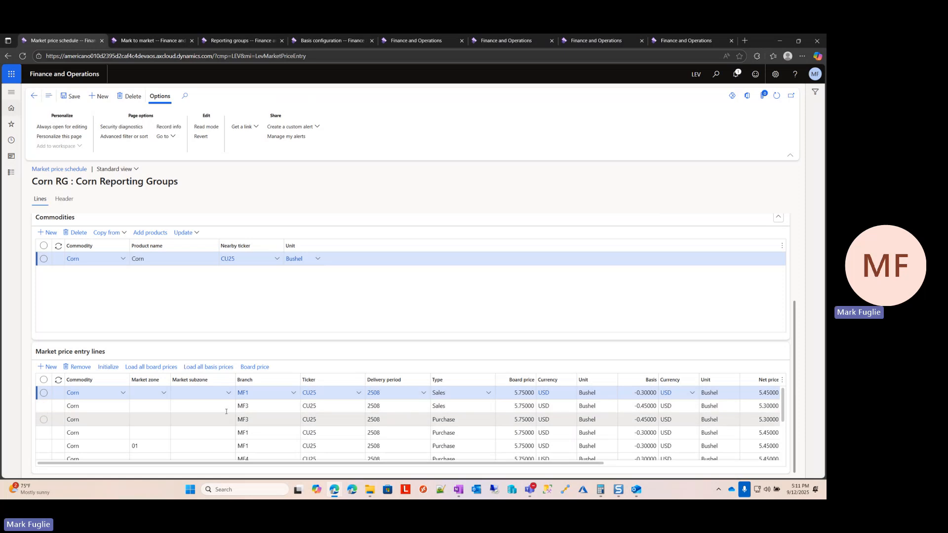
left_click(107, 367)
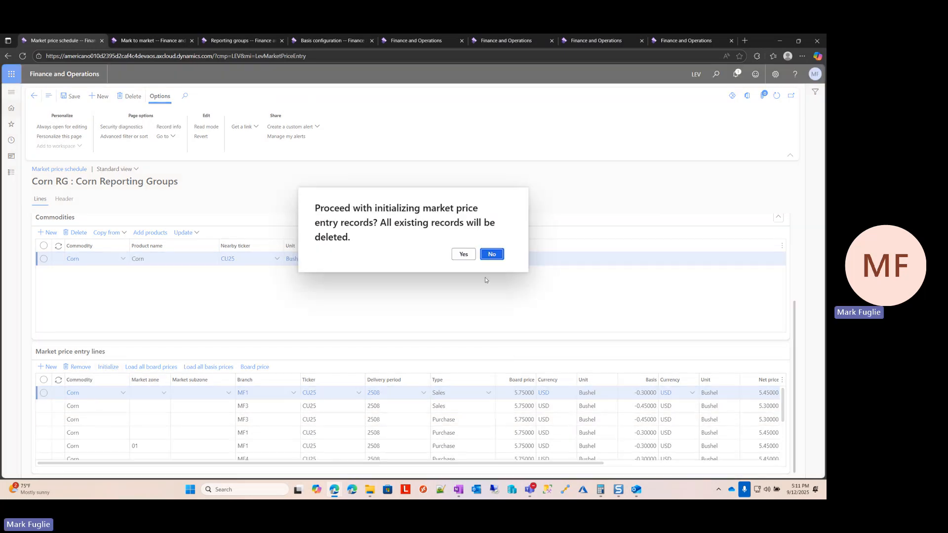
left_click(463, 256)
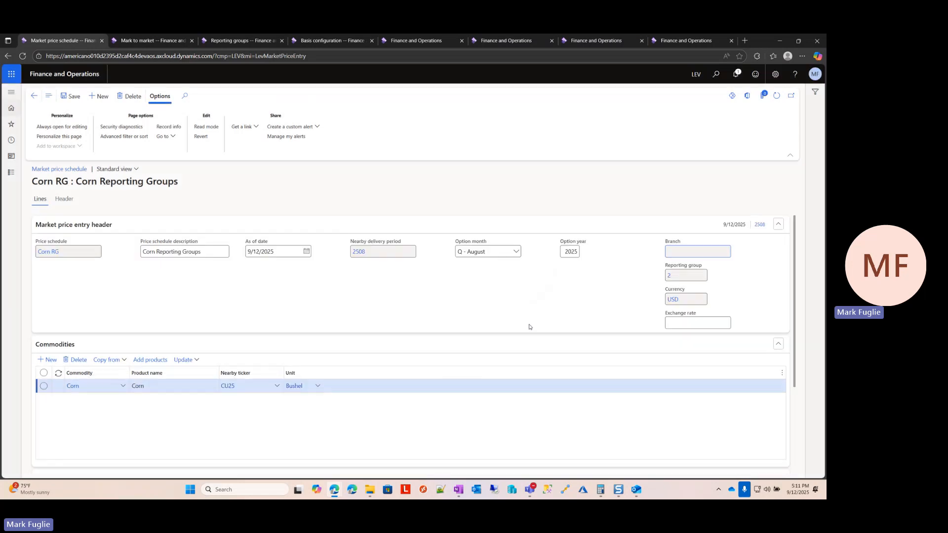
scroll(518, 349, "down", 2)
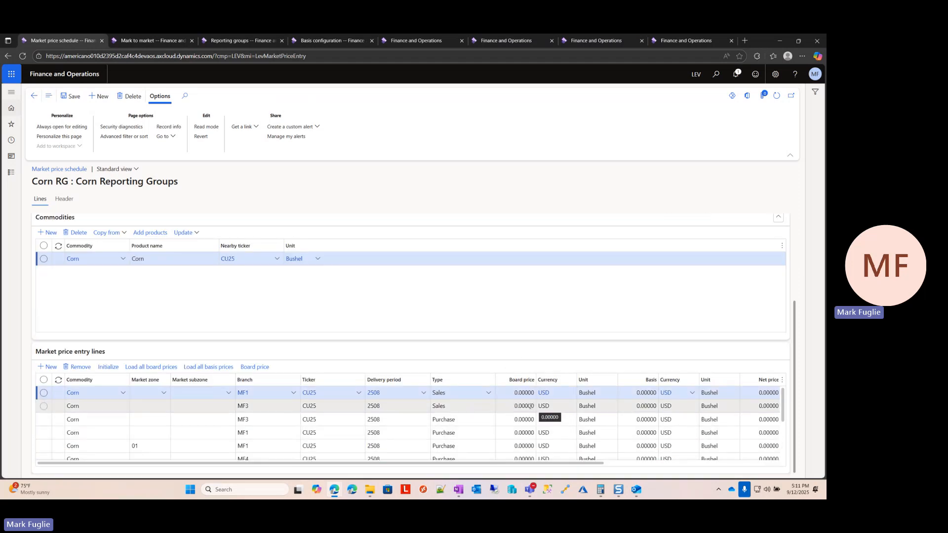
scroll(509, 410, "down", 3)
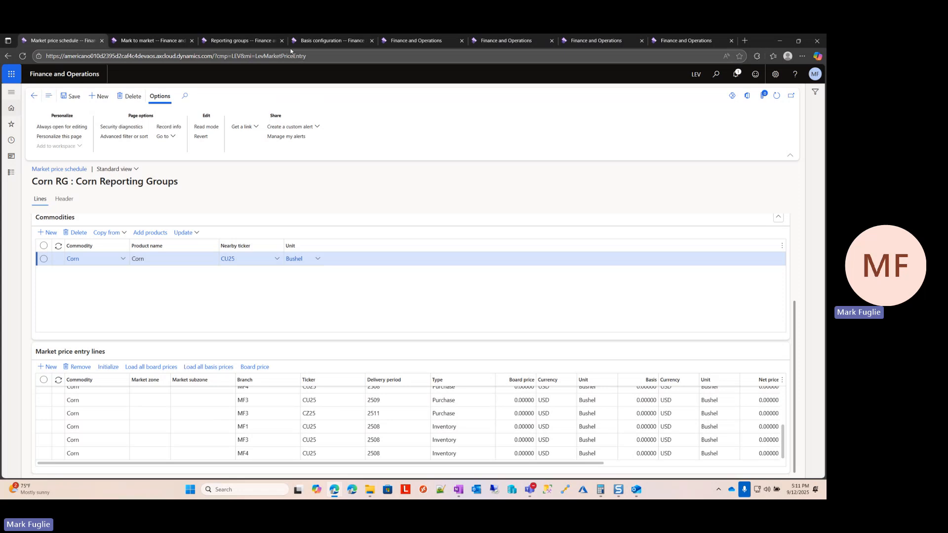
Step: Open the Commodity accounting parameters in a duplicate of the Market price schedule browser tab
right_click(77, 42)
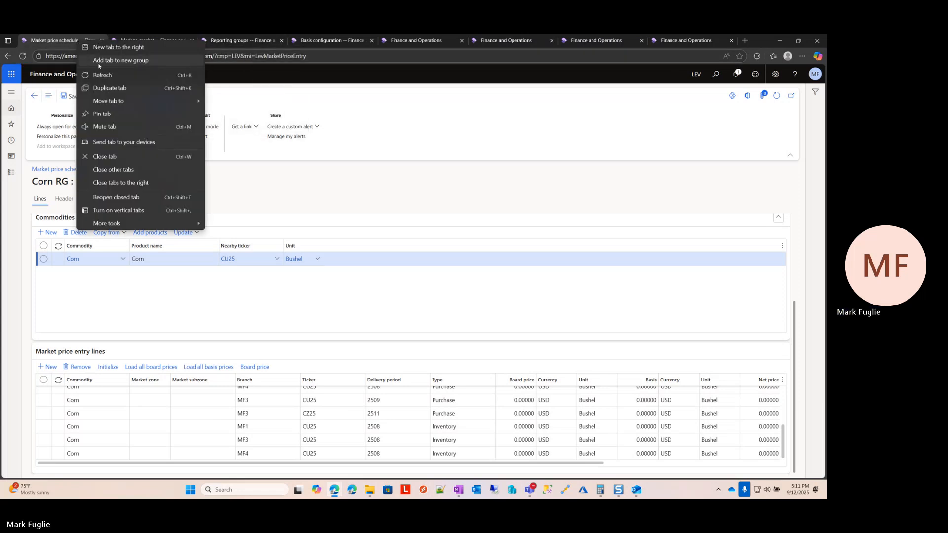
left_click(106, 86)
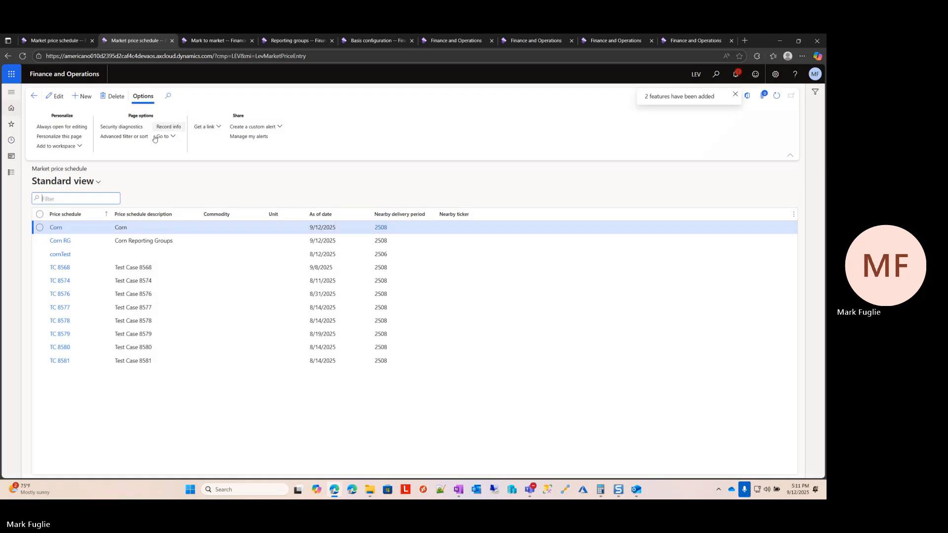
left_click(12, 173)
left_click(40, 321)
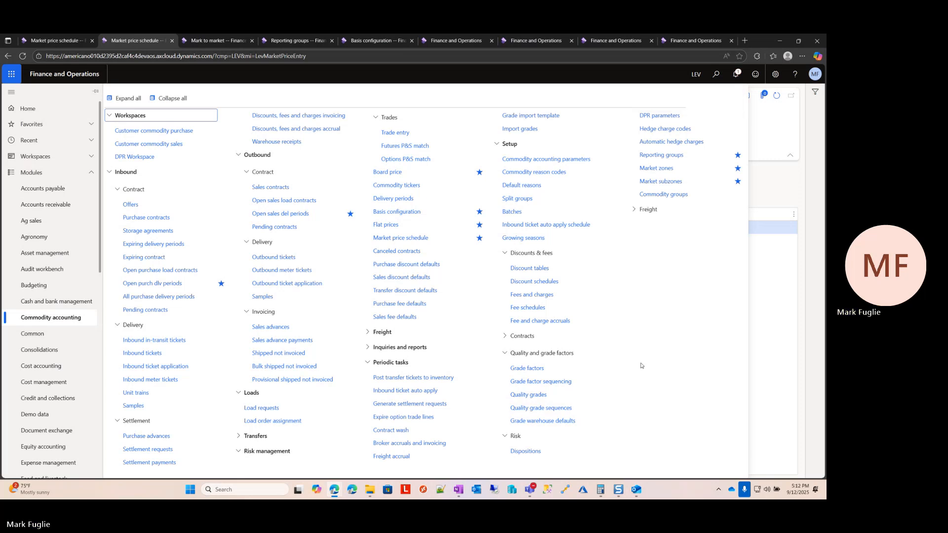
left_click(531, 159)
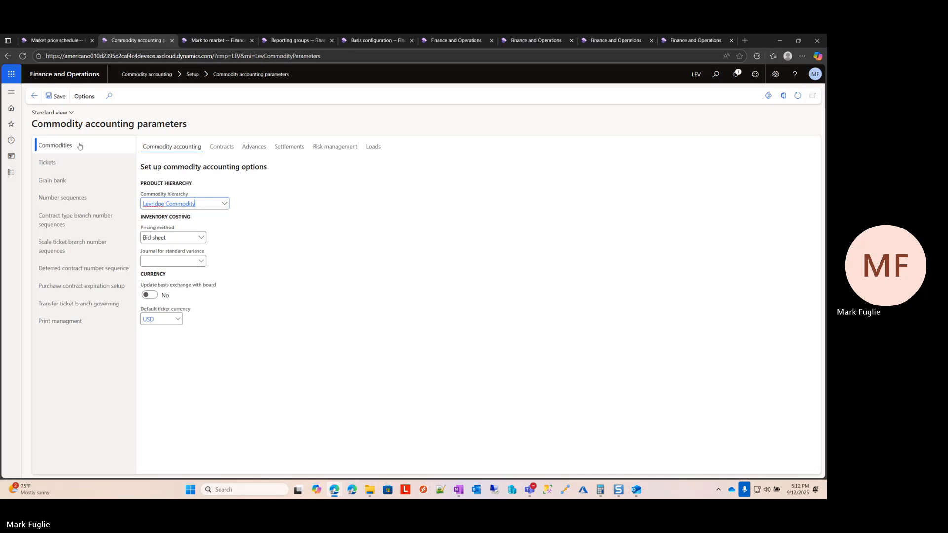
Step: Look up the Default MTM inventory pricing setting in the risk management parameters
left_click(318, 147)
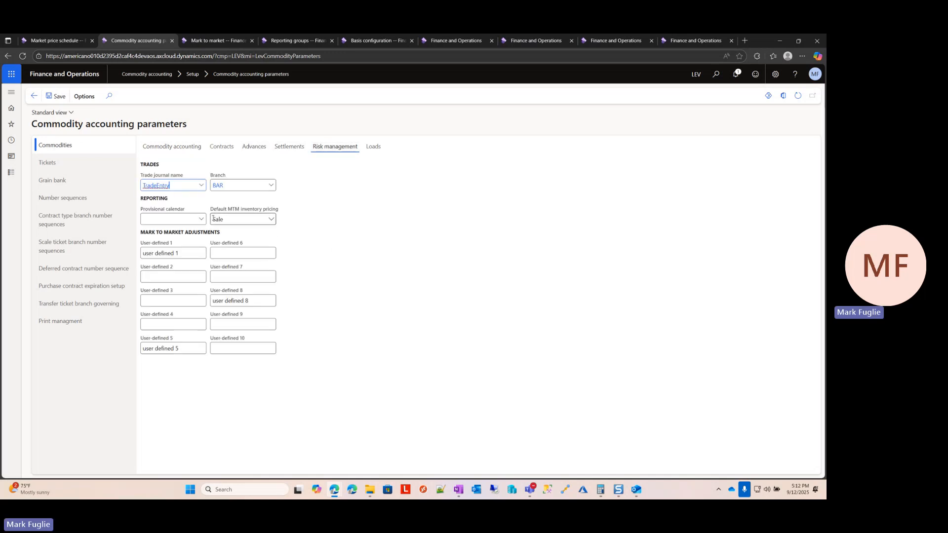
mouse_move(263, 210)
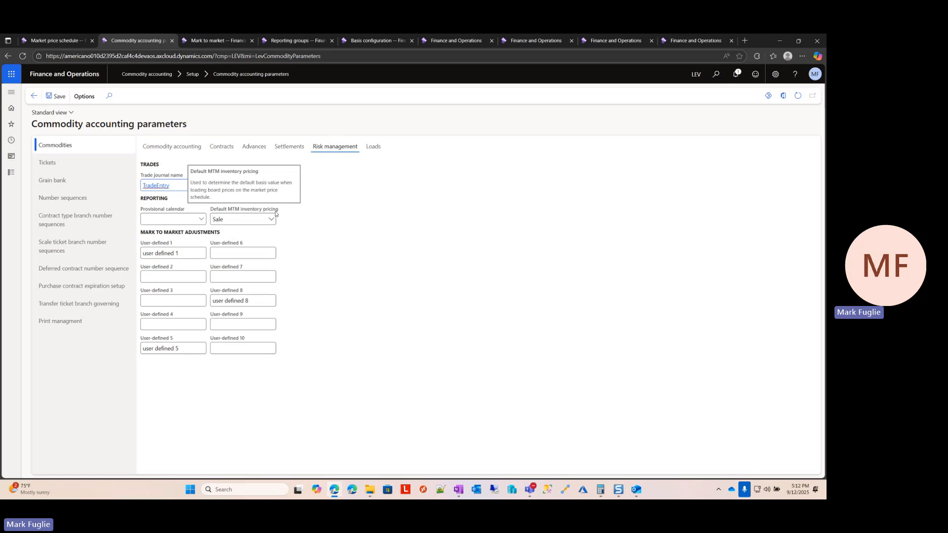
left_click(272, 222)
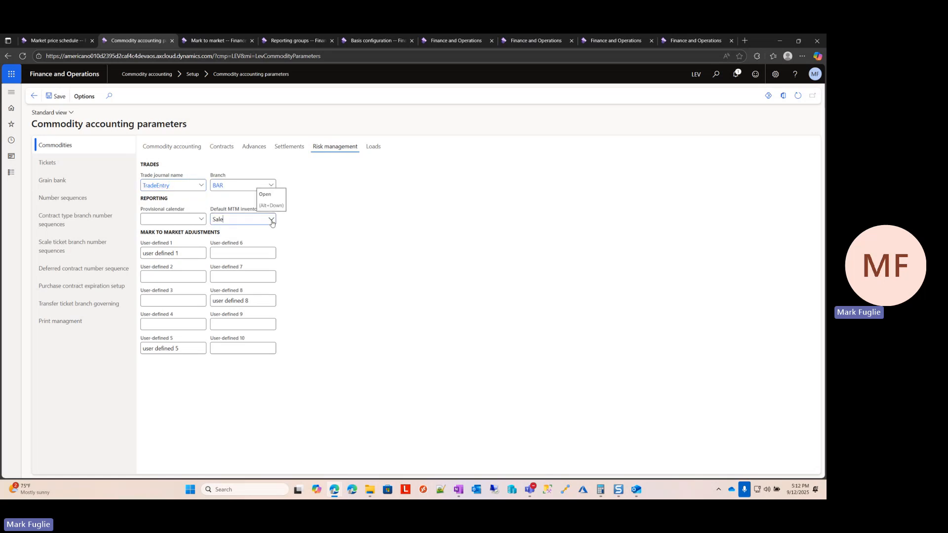
left_click(272, 220)
Step: Load all board prices into the market price entry lines of the Corn RG schedule
left_click(52, 42)
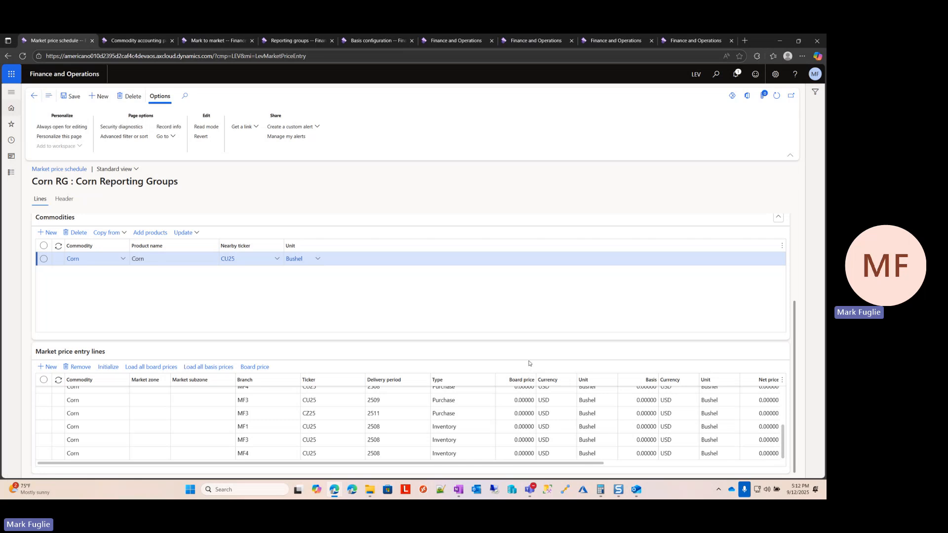
scroll(443, 332, "up", 3)
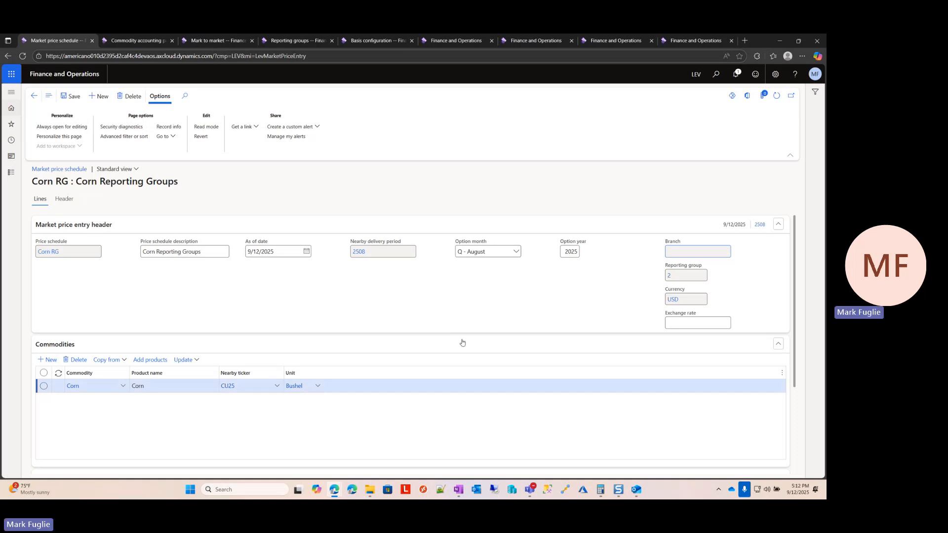
scroll(462, 343, "down", 3)
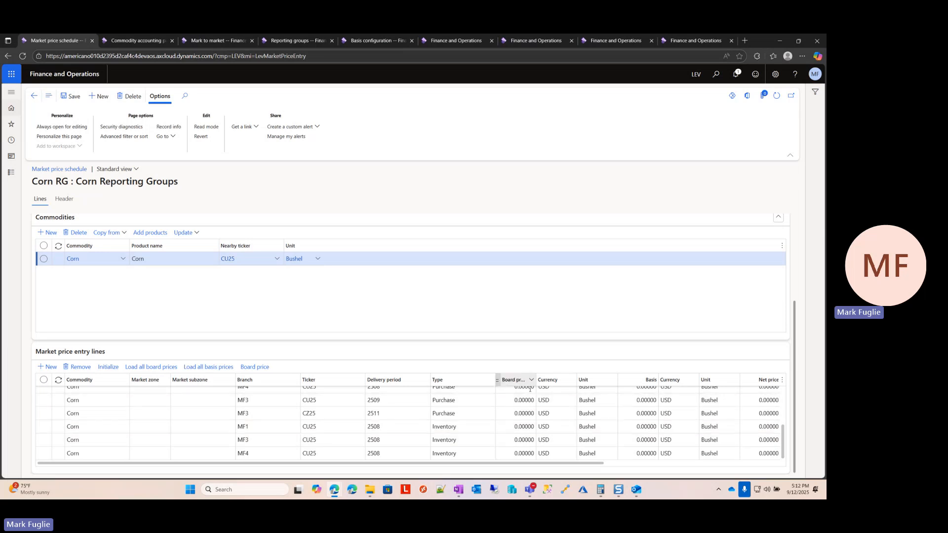
mouse_move(540, 441)
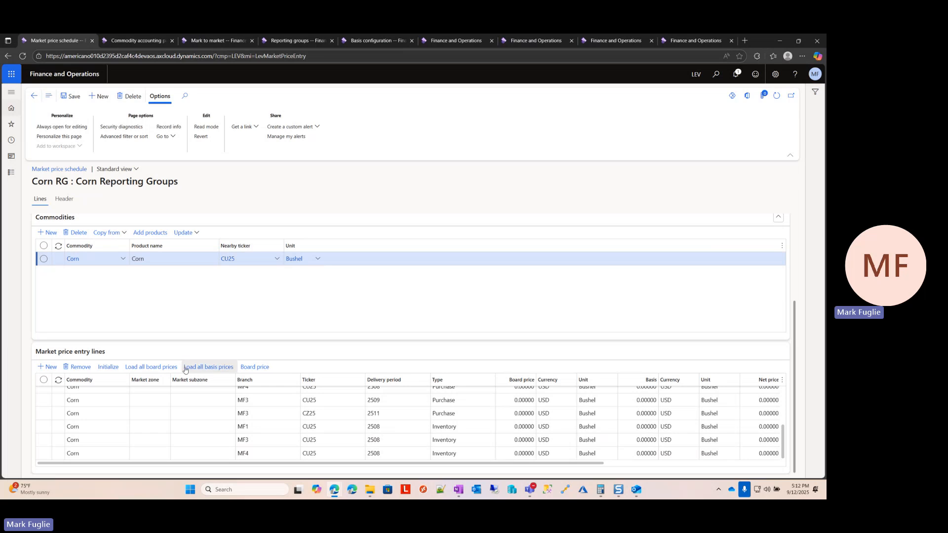
left_click(151, 367)
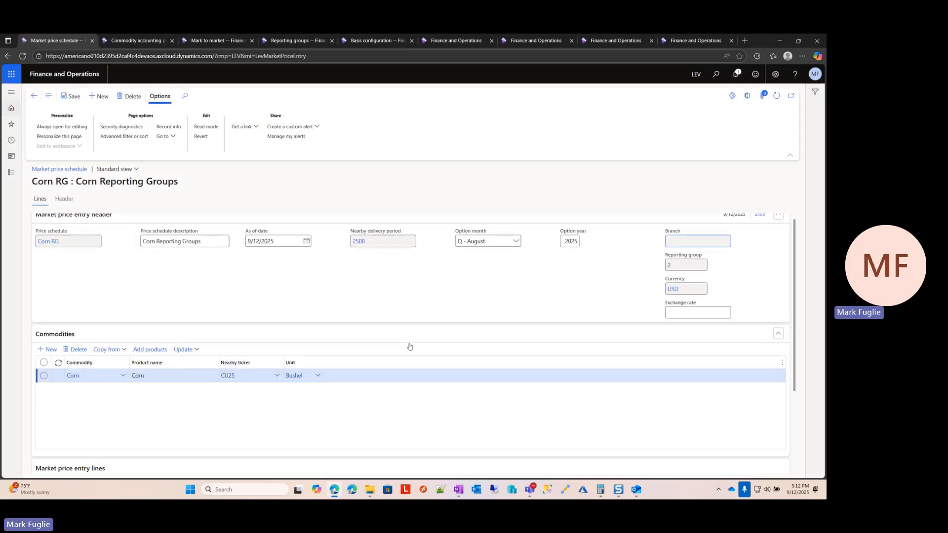
scroll(384, 360, "down", 3)
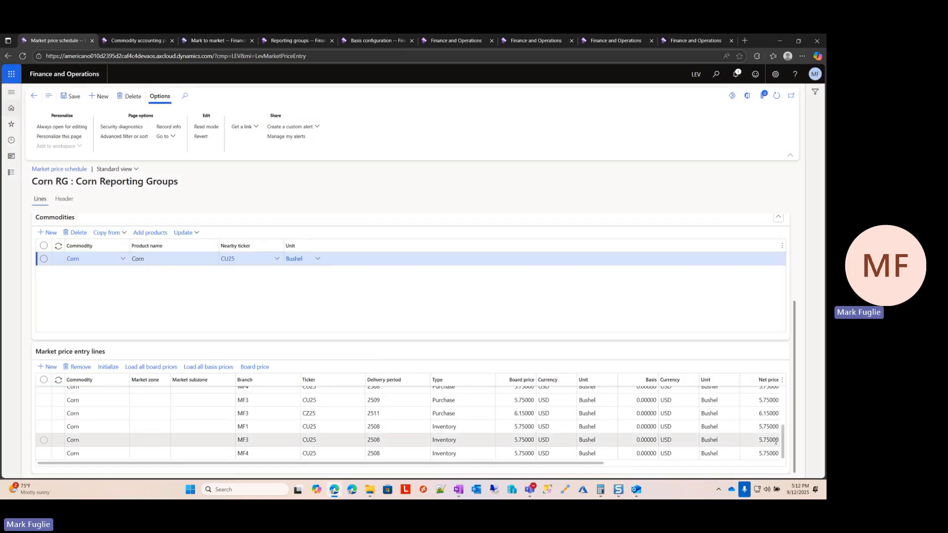
left_click_drag(782, 441, 785, 395)
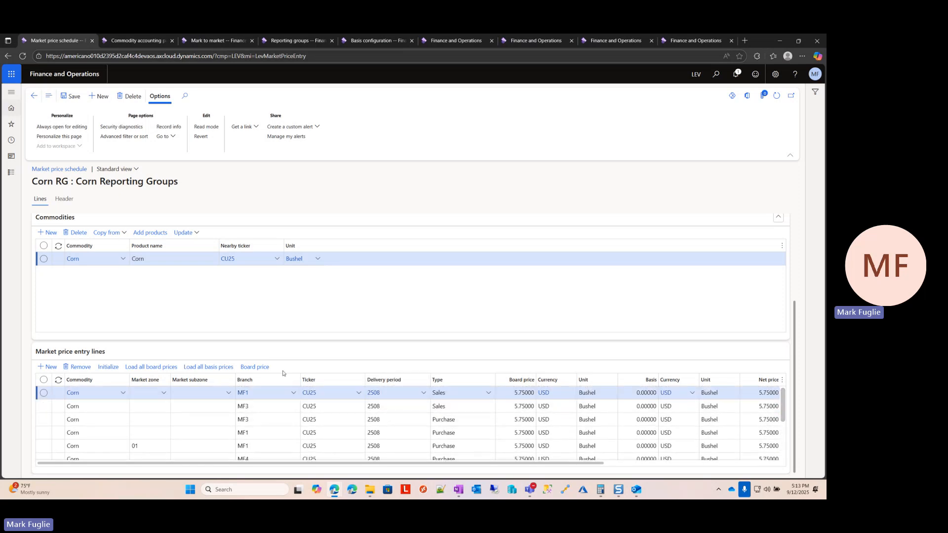
Step: View the board prices for the corn tickers and compare them with the Corn RG market price entry lines
left_click(256, 367)
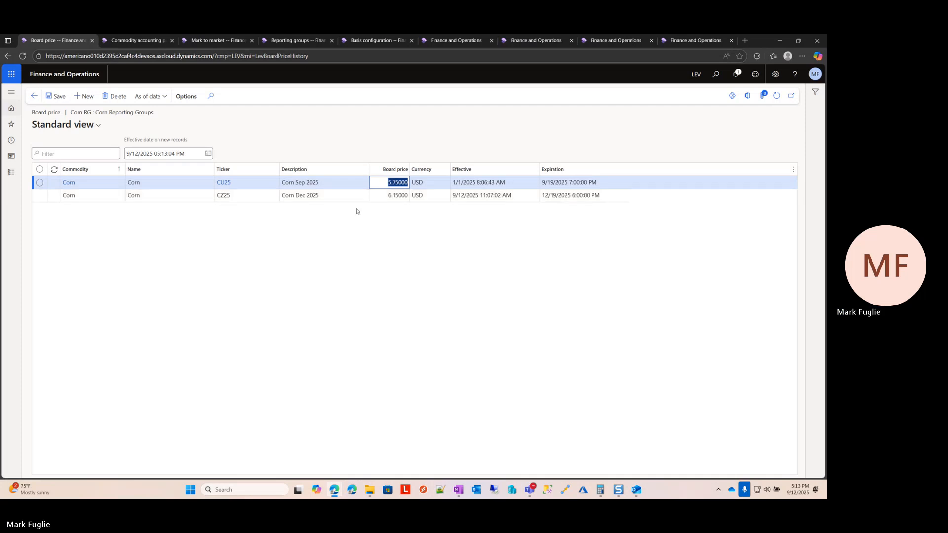
left_click(34, 96)
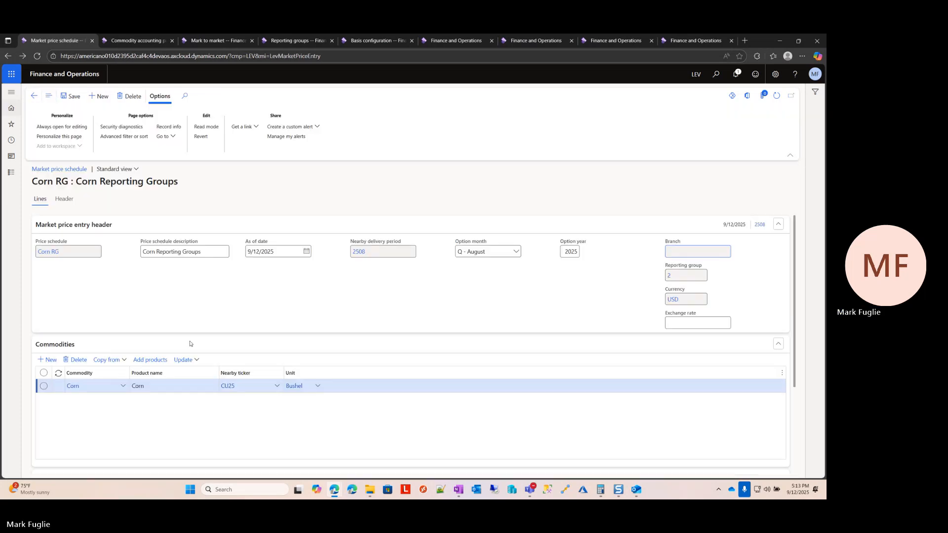
left_click(581, 391)
scroll(525, 403, "down", 3)
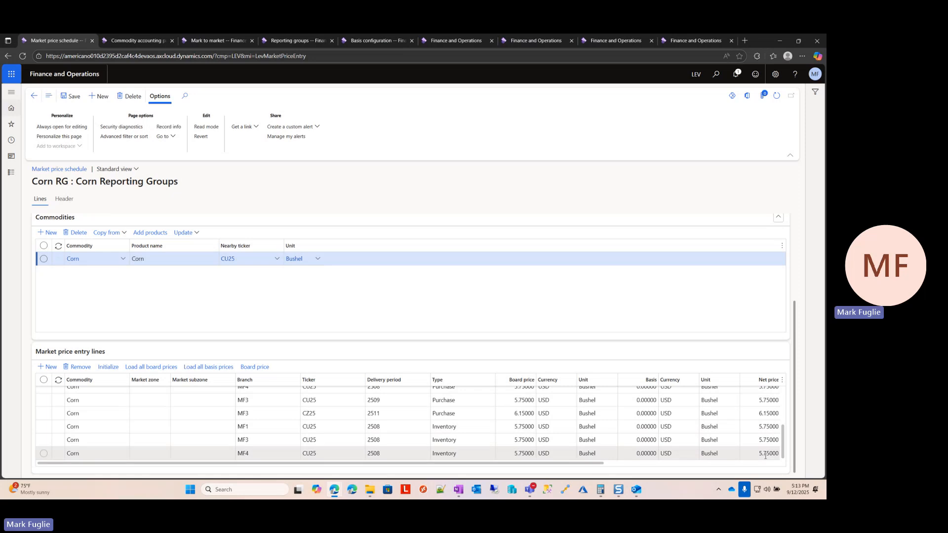
left_click_drag(784, 444, 786, 399)
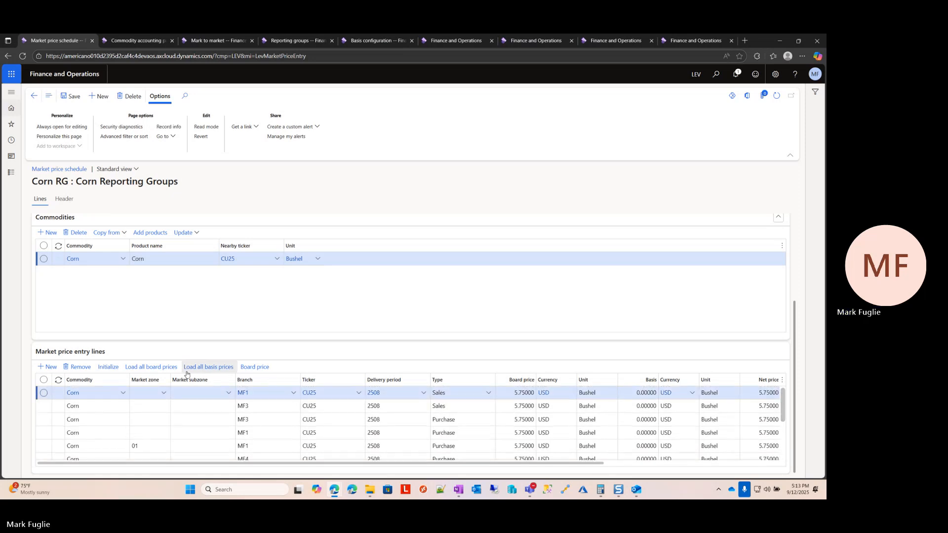
Step: Load all basis prices into the Corn RG market price entry lines and review the updated lines
left_click(214, 368)
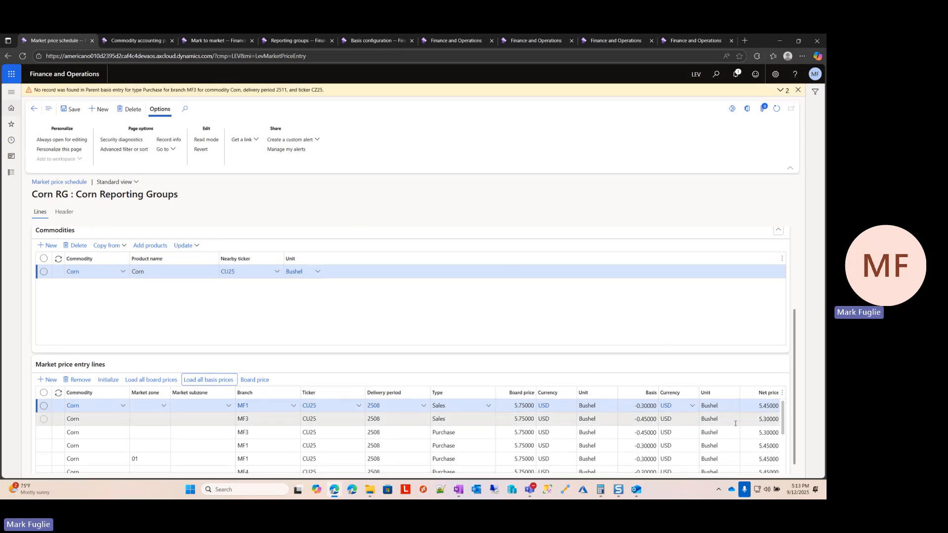
left_click_drag(784, 415, 785, 424)
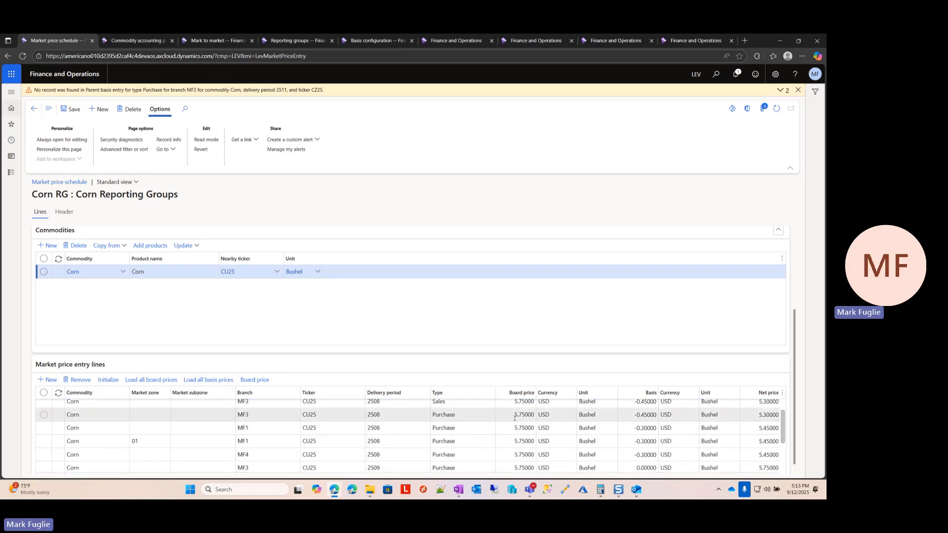
scroll(788, 437, "down", 2)
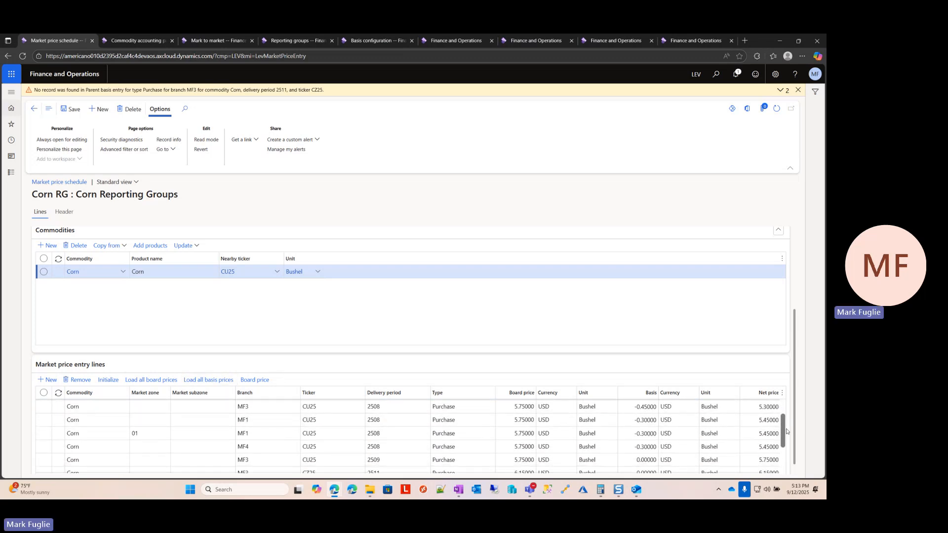
scroll(789, 437, "down", 1)
scroll(793, 439, "up", 2)
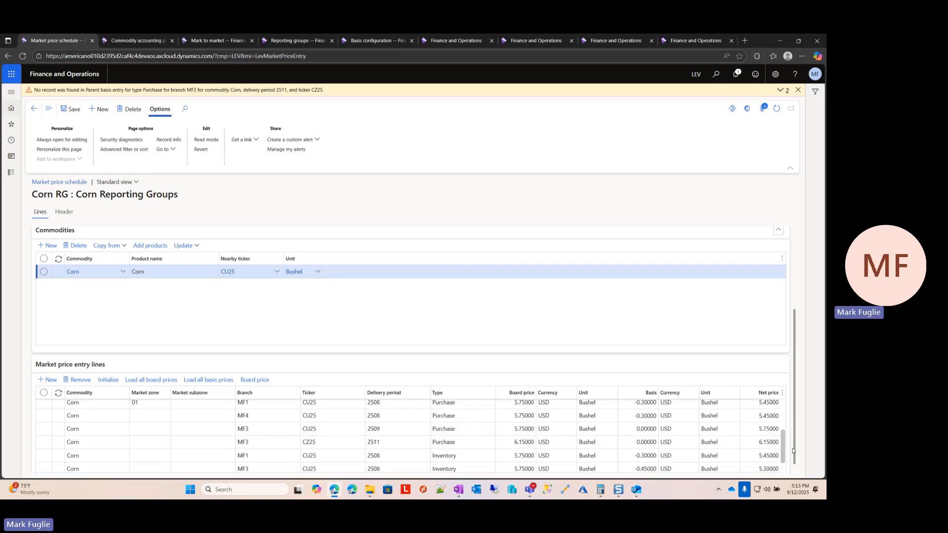
Step: Review the Corn RG market price entry lines and expand the full list of missing parent basis warnings
scroll(434, 443, "up", 3)
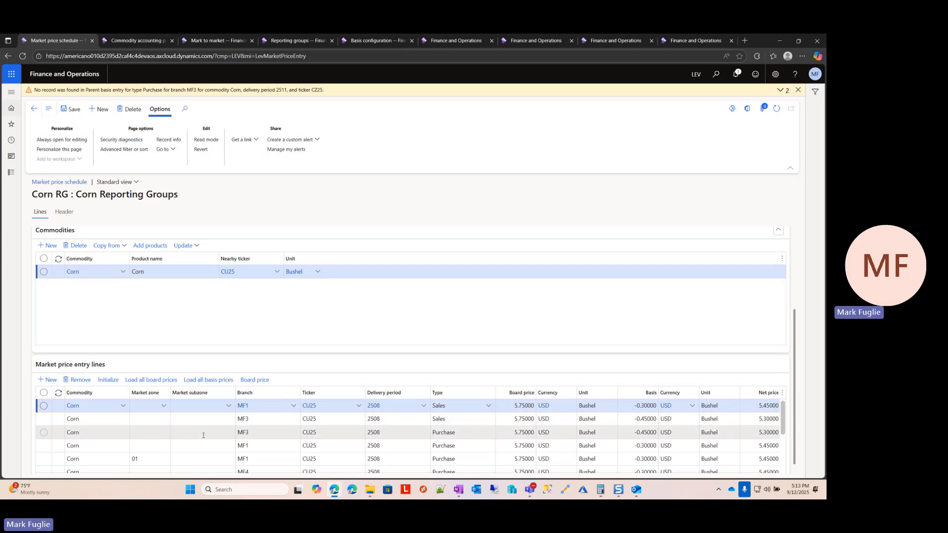
scroll(789, 460, "down", 5)
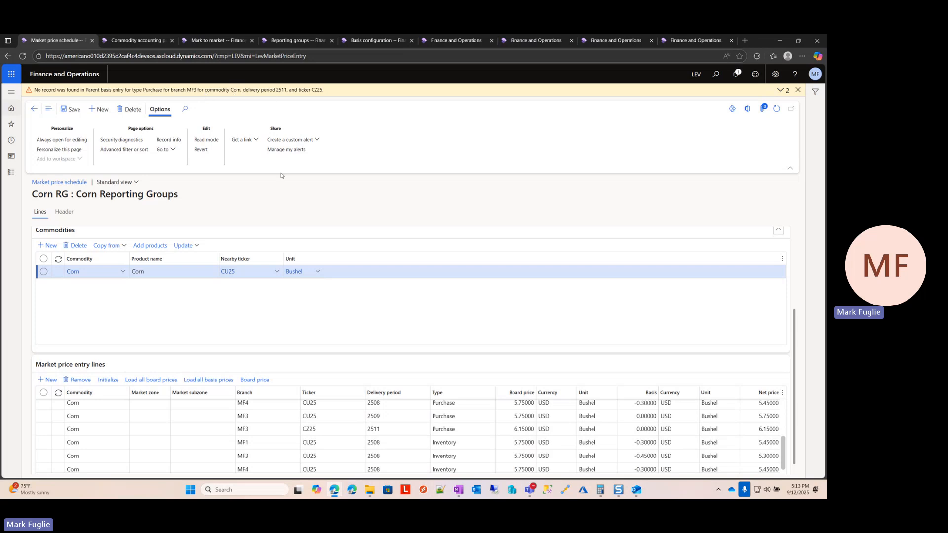
left_click(780, 91)
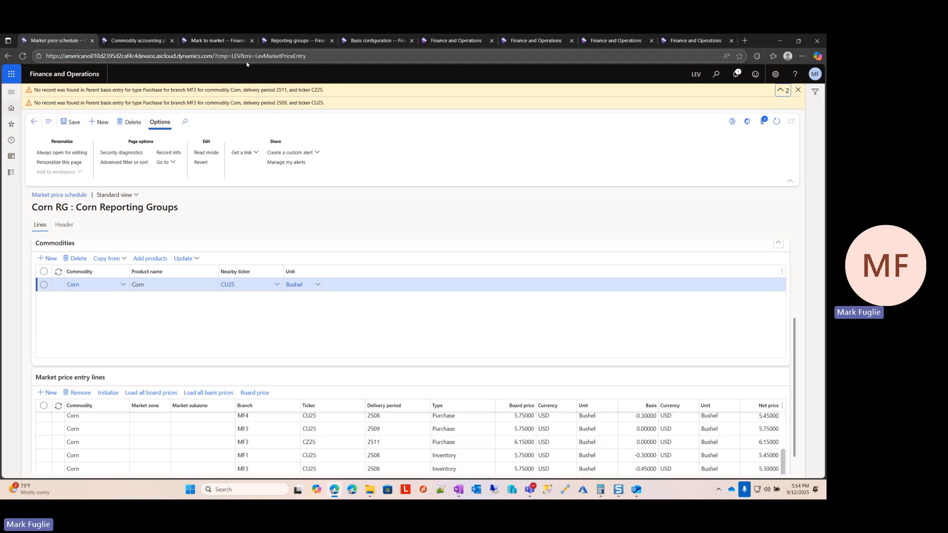
Step: Open Basis configuration in a duplicate browser tab, check the parent-child branch setup, and show the parent basis entries
right_click(75, 42)
left_click(106, 87)
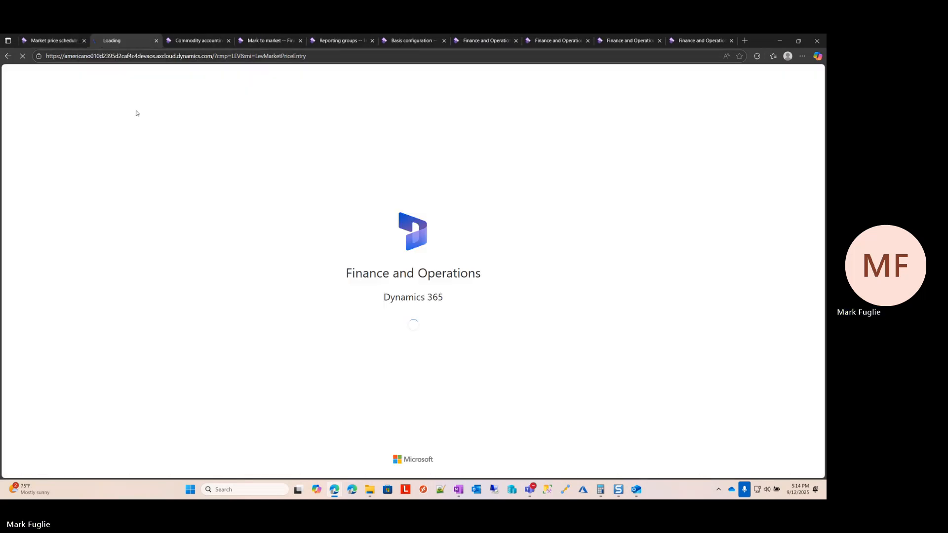
left_click(12, 124)
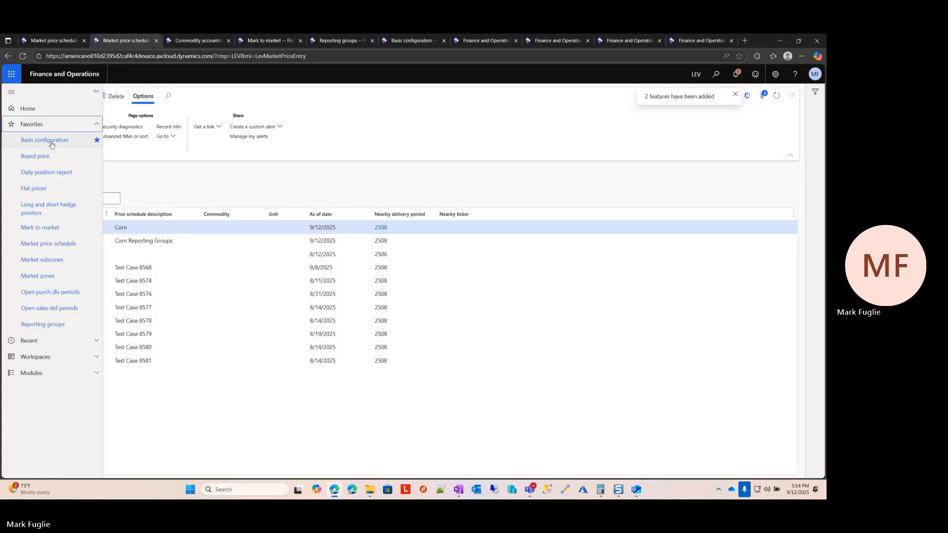
left_click(51, 145)
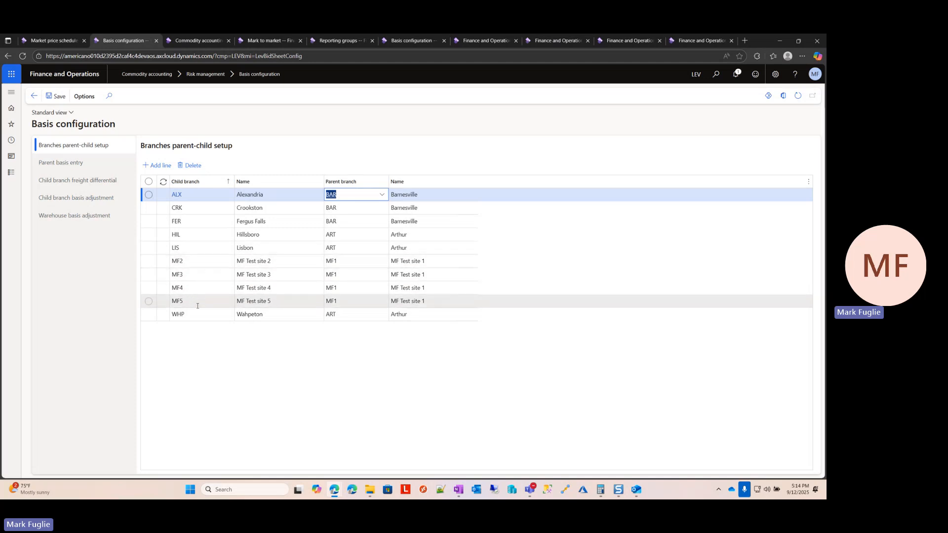
left_click(62, 162)
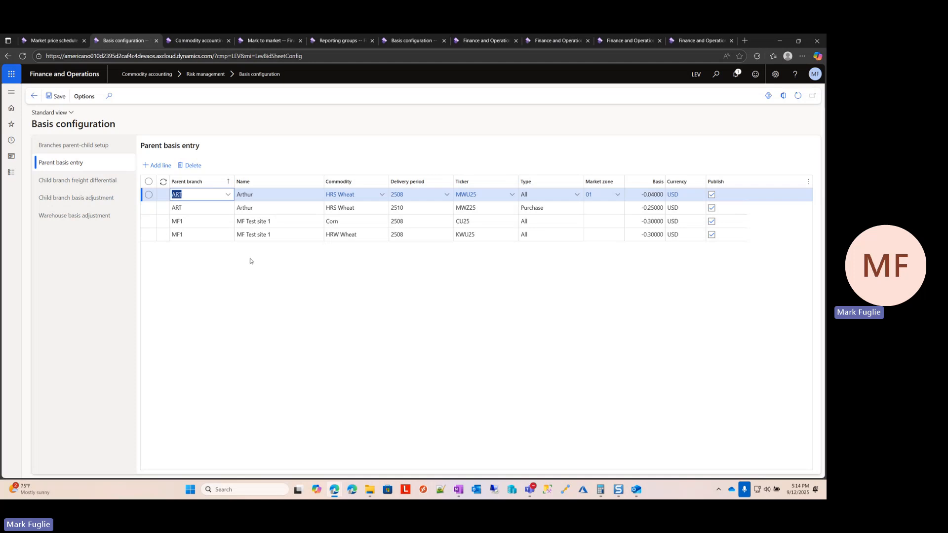
Step: Add a parent basis entry line for parent branch MF1 and commodity Corn
left_click(157, 165)
type("M")
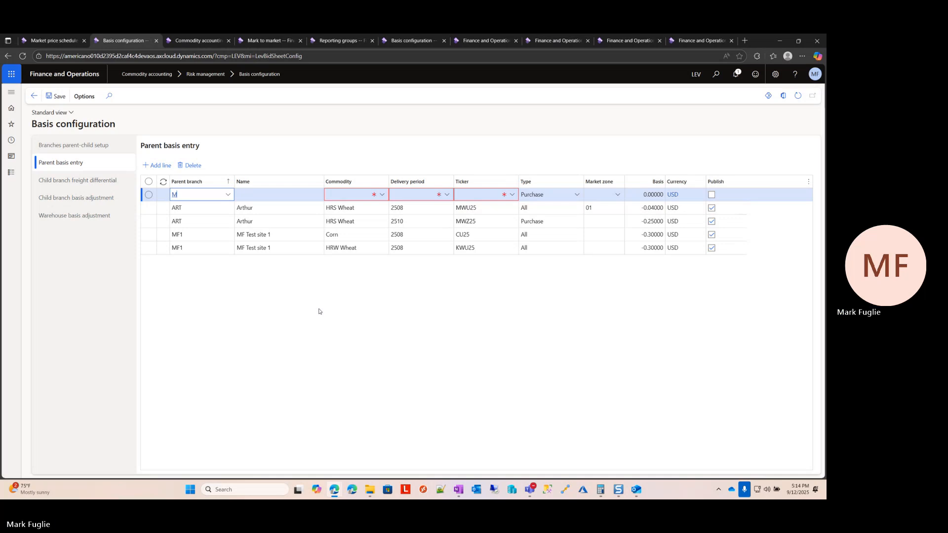
type("F")
key("Tab")
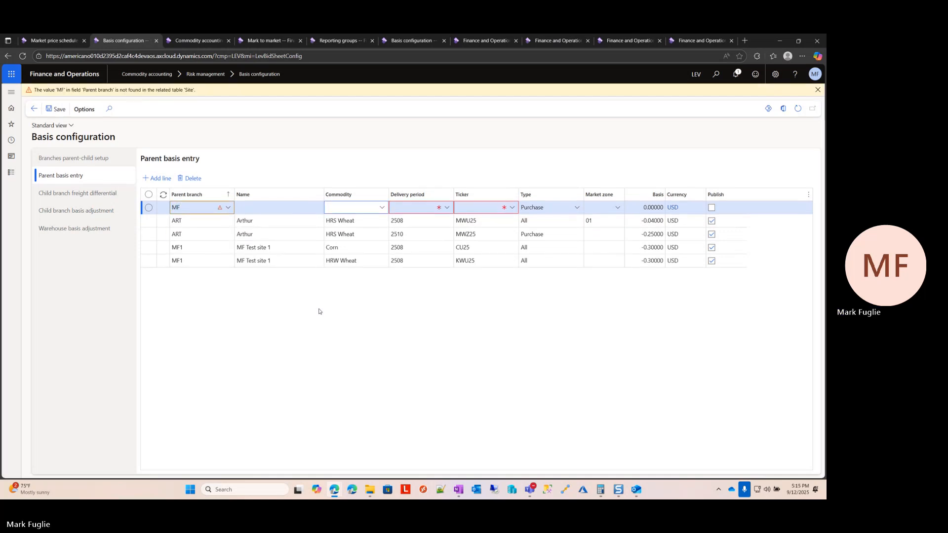
key("shift+Tab")
key("End")
type("1")
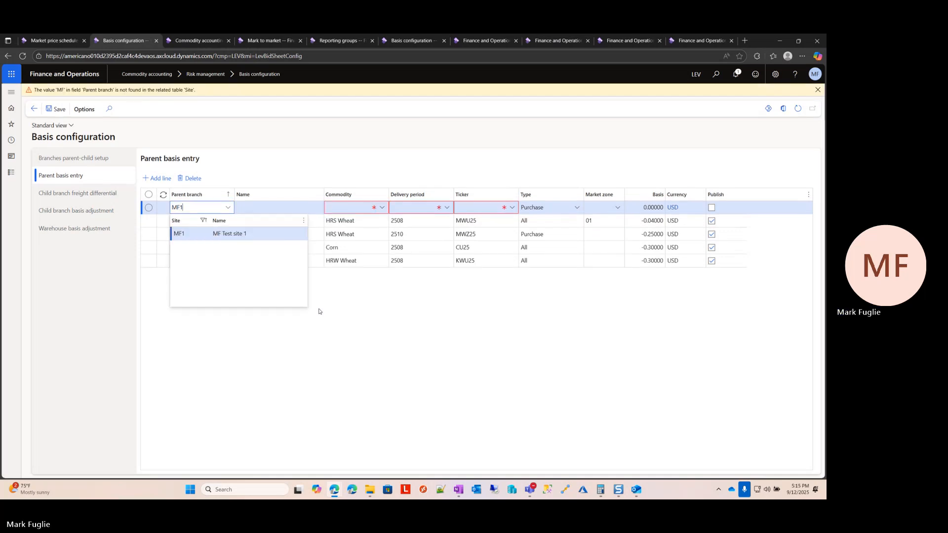
key("Tab")
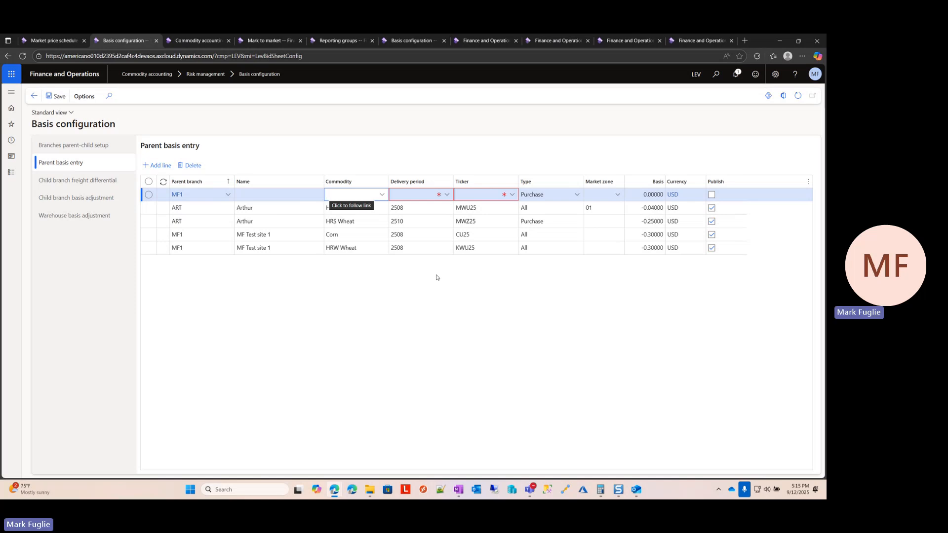
type("Corn")
key("Tab")
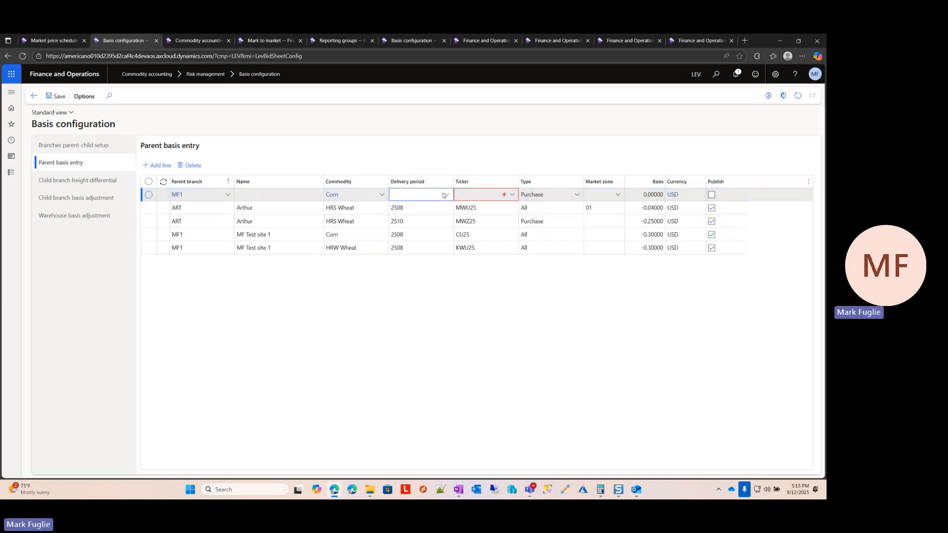
Step: Set the new Corn basis line's delivery period to 2511 and ticker to CZ25, matching the market price schedule warning
left_click(55, 40)
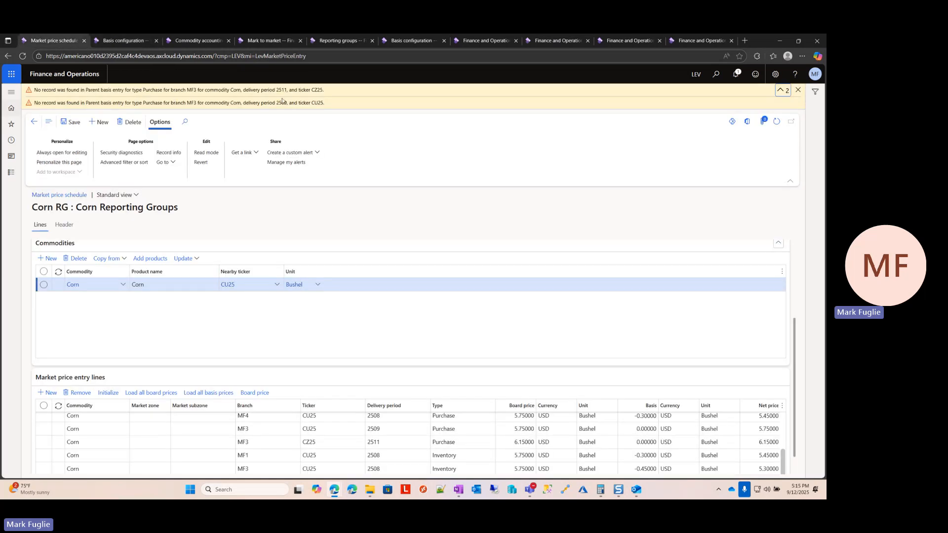
left_click(126, 41)
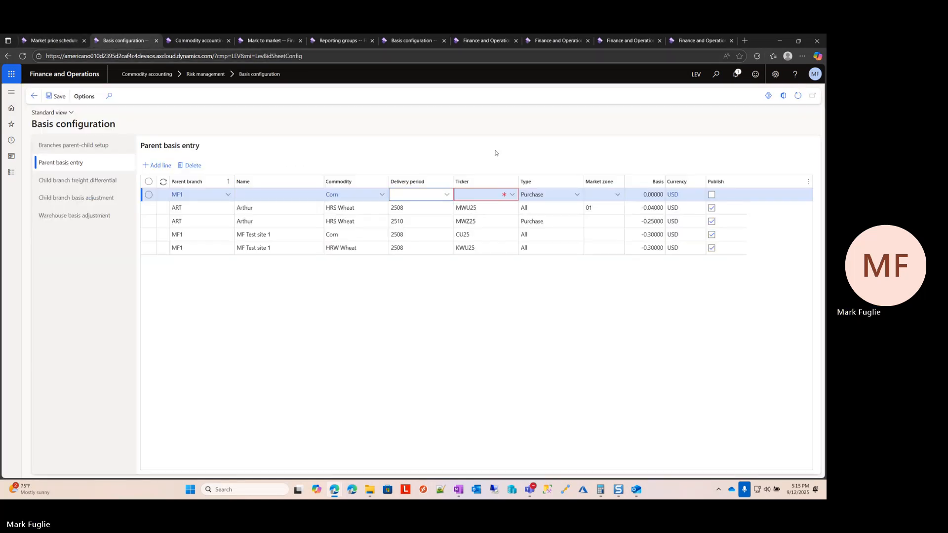
key("Tab")
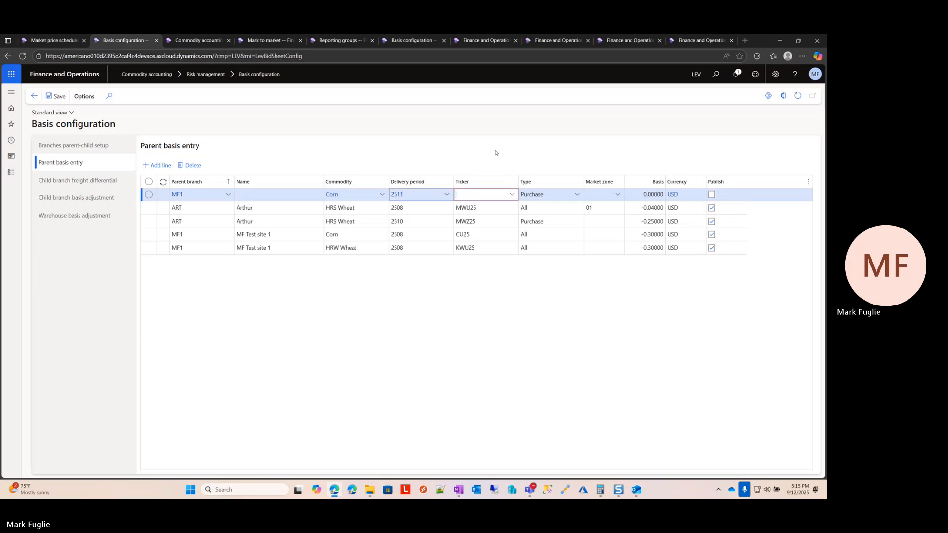
left_click(64, 42)
left_click(120, 43)
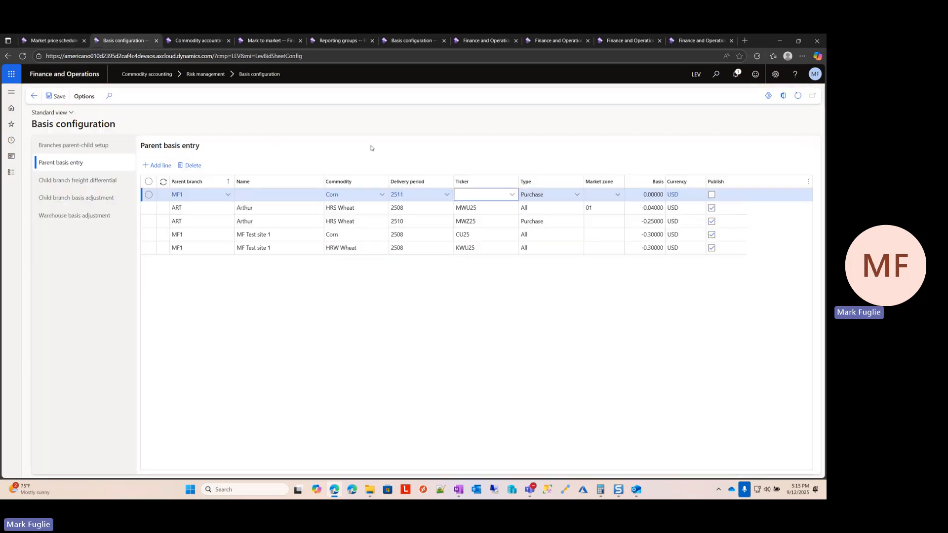
type("cz")
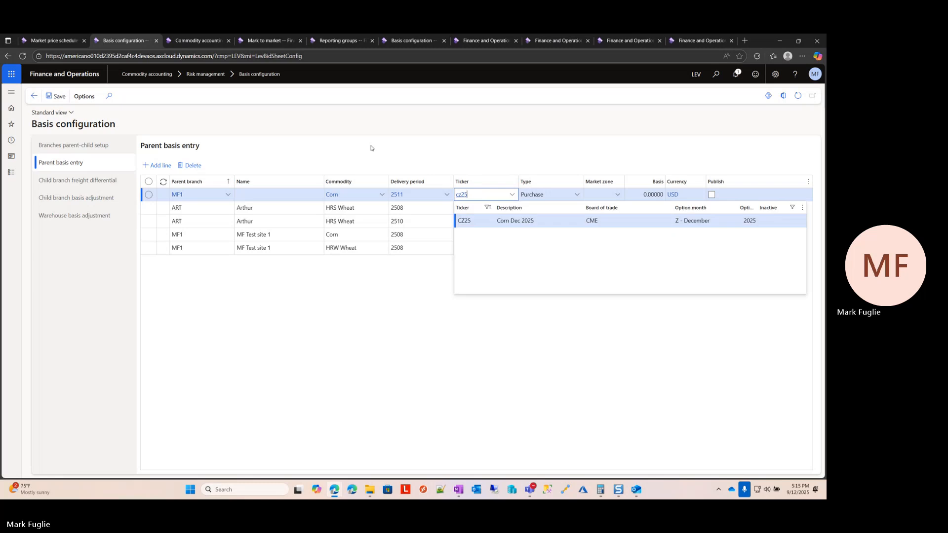
type("25")
key("Tab")
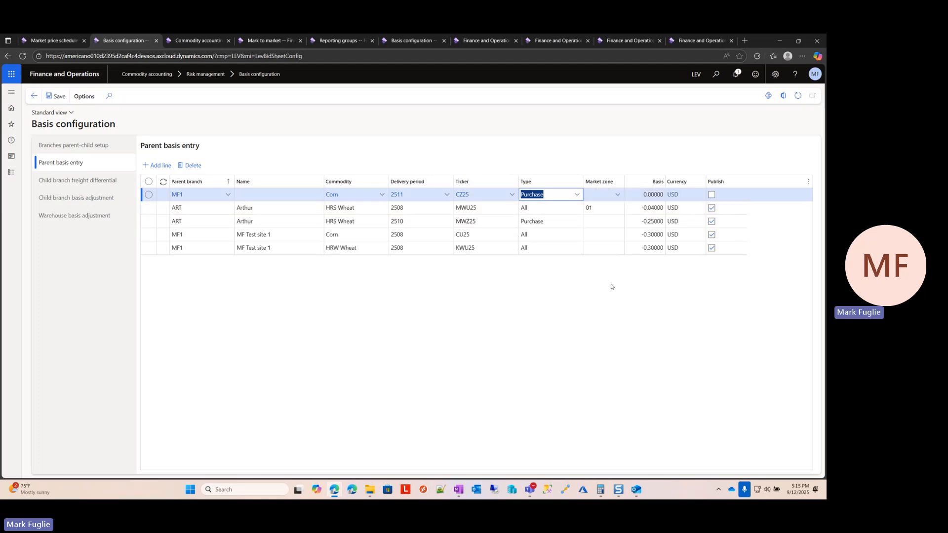
Step: Set the 2511 Corn basis line to type All with a basis of -0.35, and mark it for publishing
left_click(578, 196)
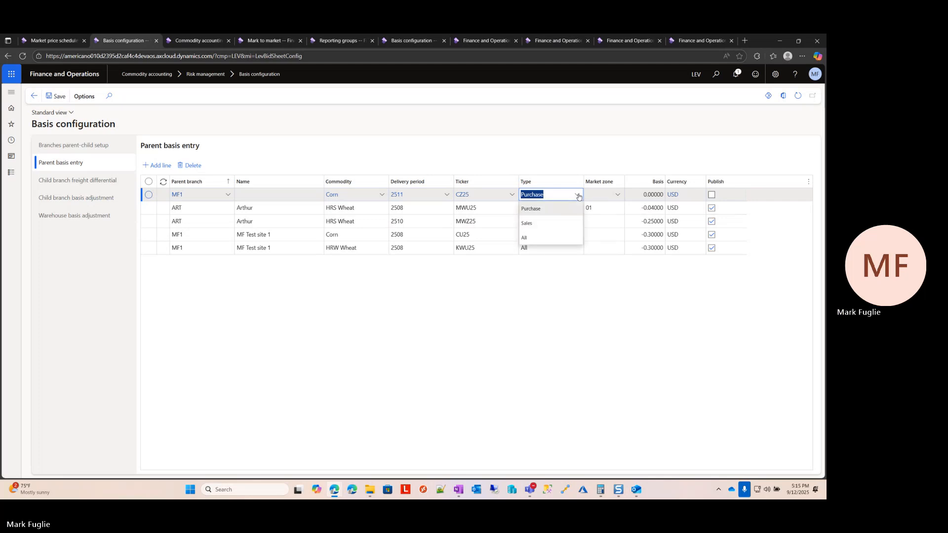
left_click(551, 240)
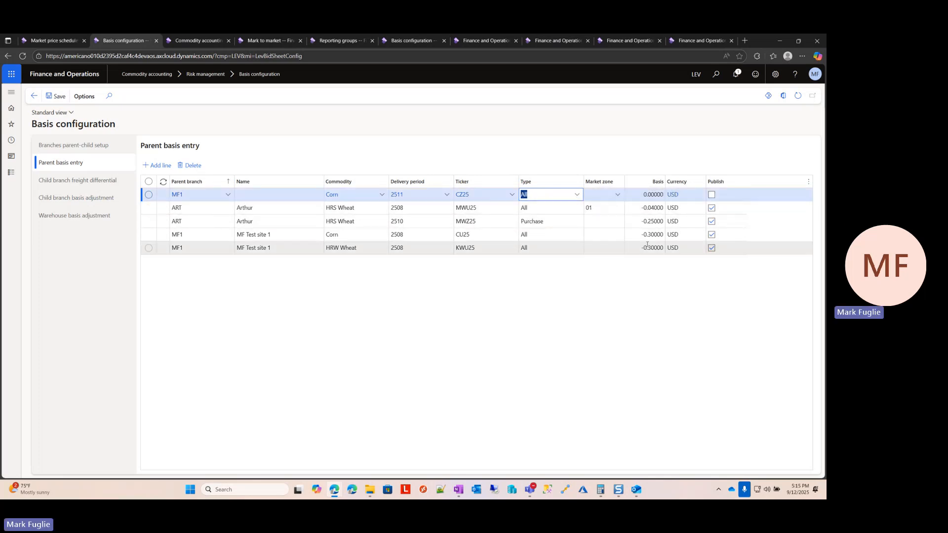
key("Tab")
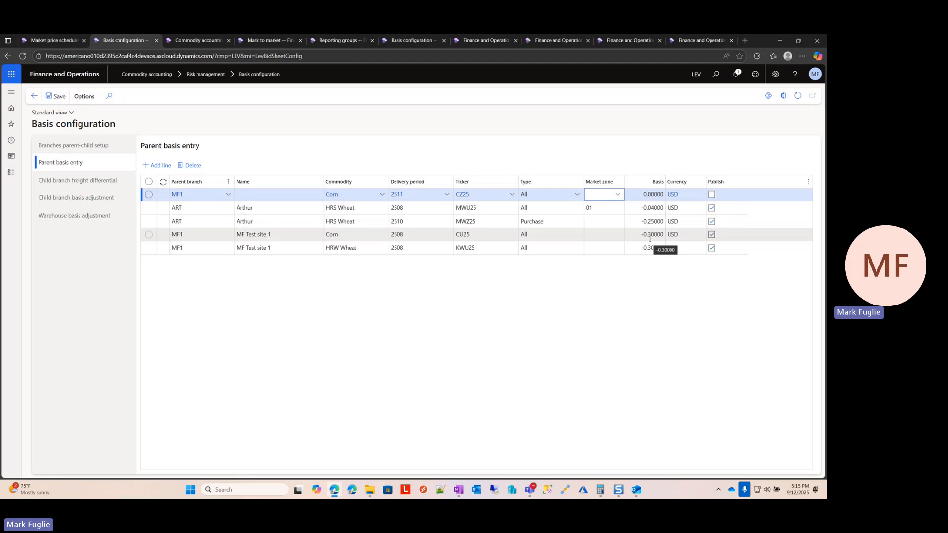
key("Tab")
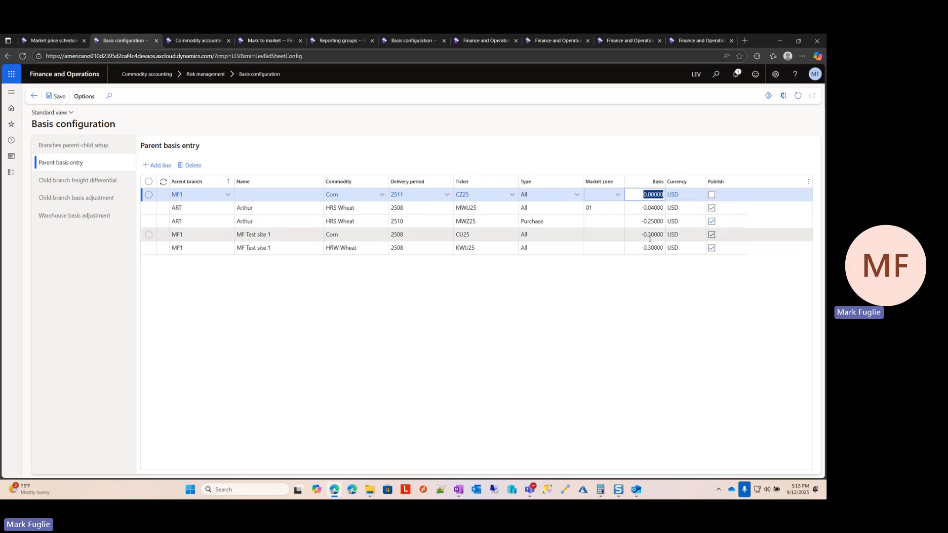
key("BackSpace")
type("-")
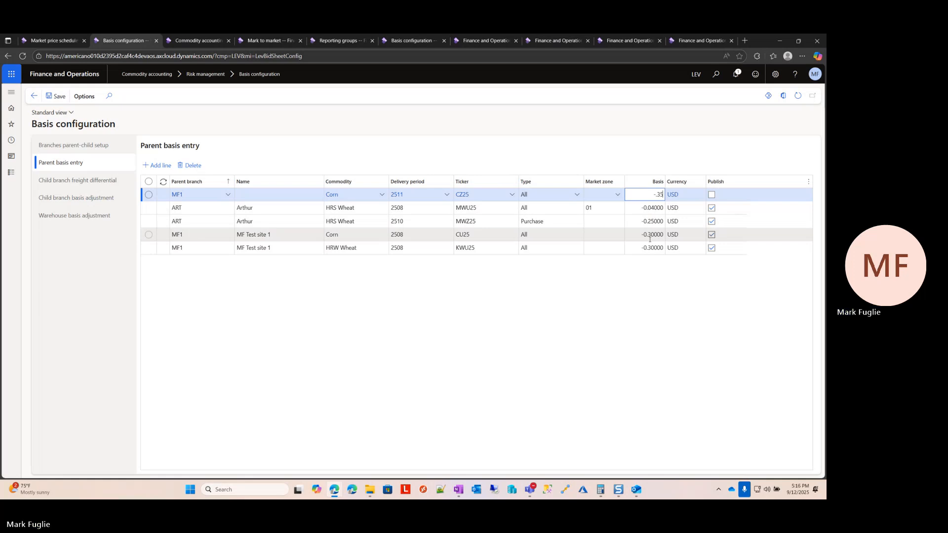
key("Tab")
key("space")
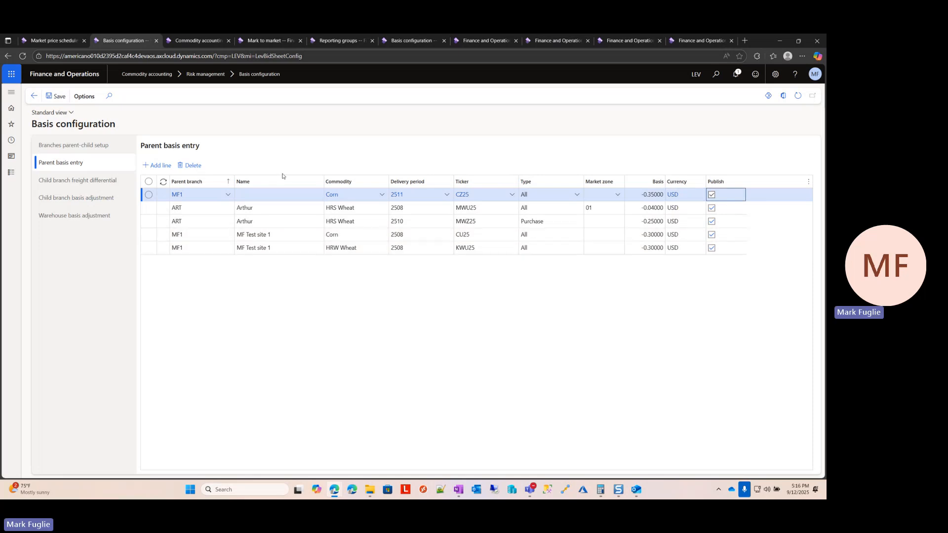
Step: Check the remaining schedule warning and add a parent basis line for branch MF1, Corn, delivery period 2509, ticker CU25
left_click(44, 42)
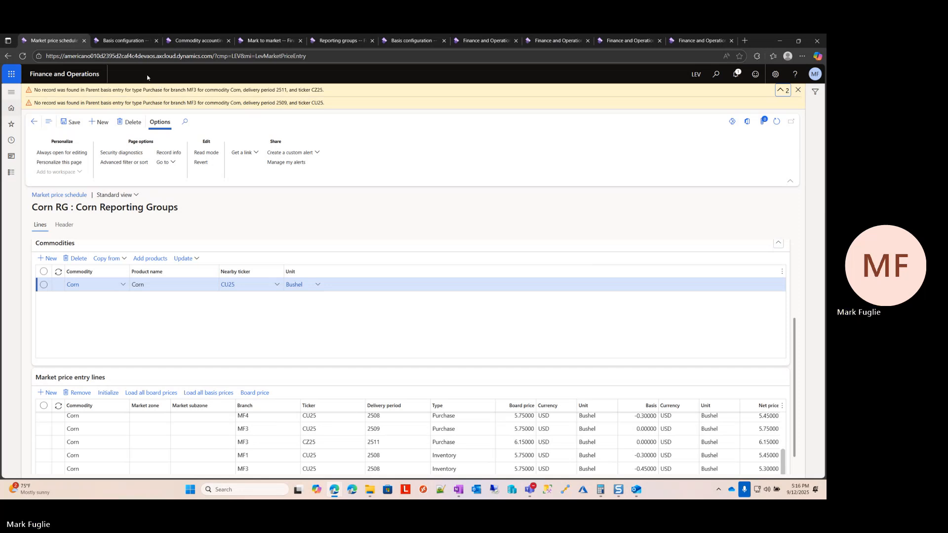
left_click(124, 40)
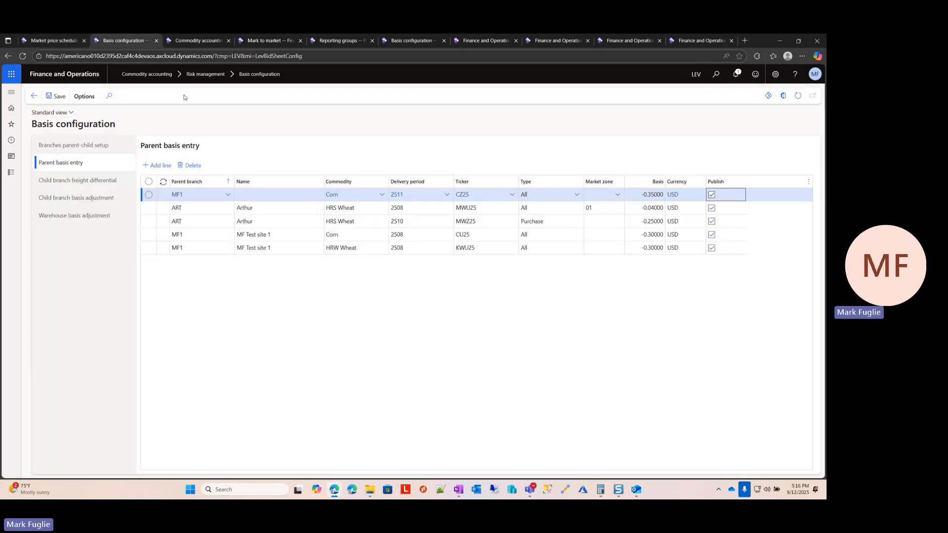
left_click(157, 165)
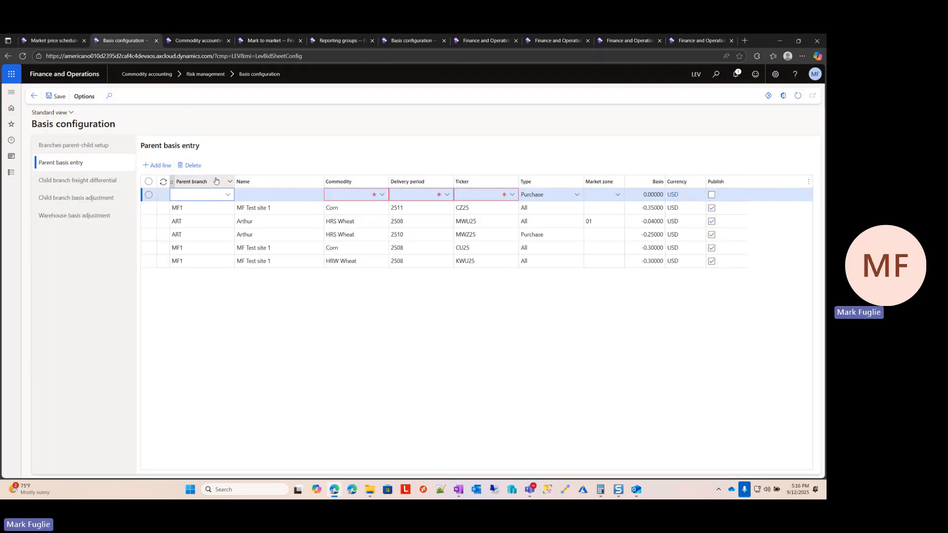
type("MF1")
key("Tab")
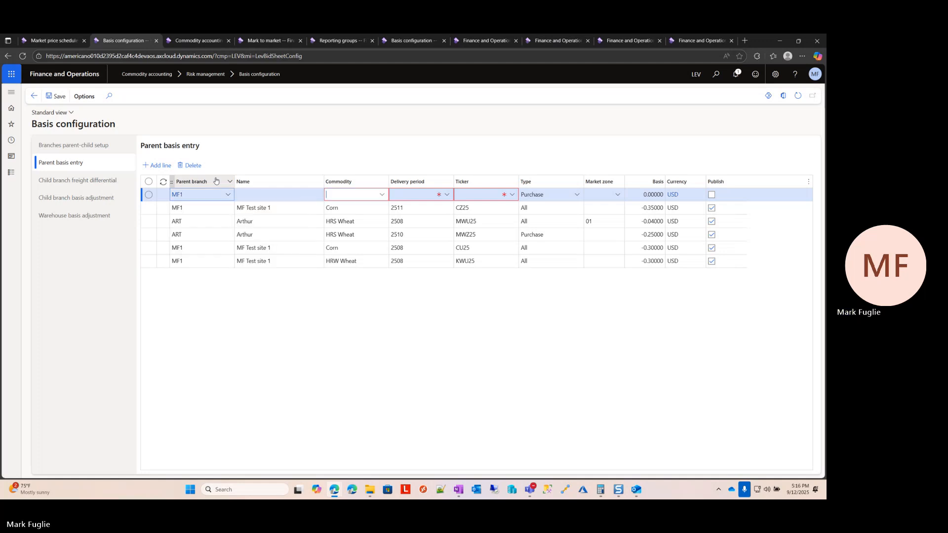
key("Tab")
type("2509")
key("Tab")
type("CU25")
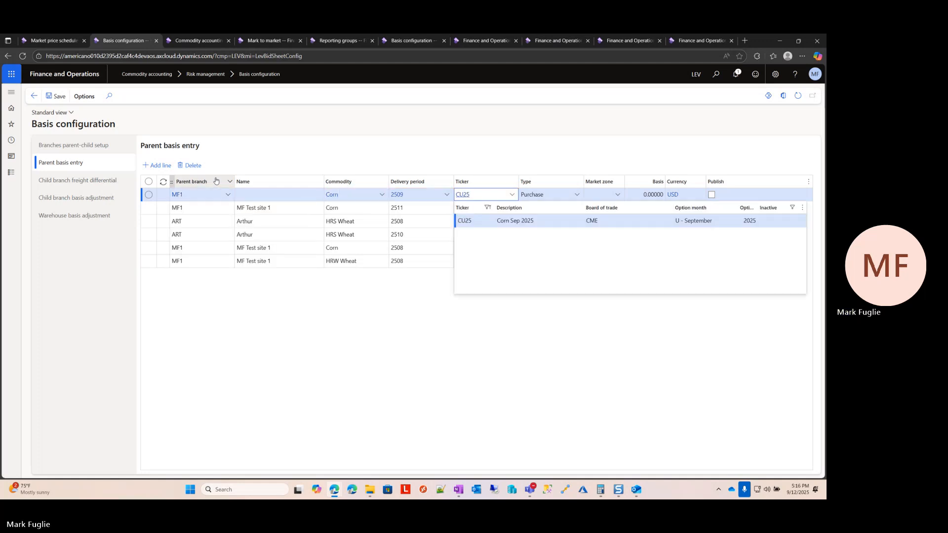
key("Tab")
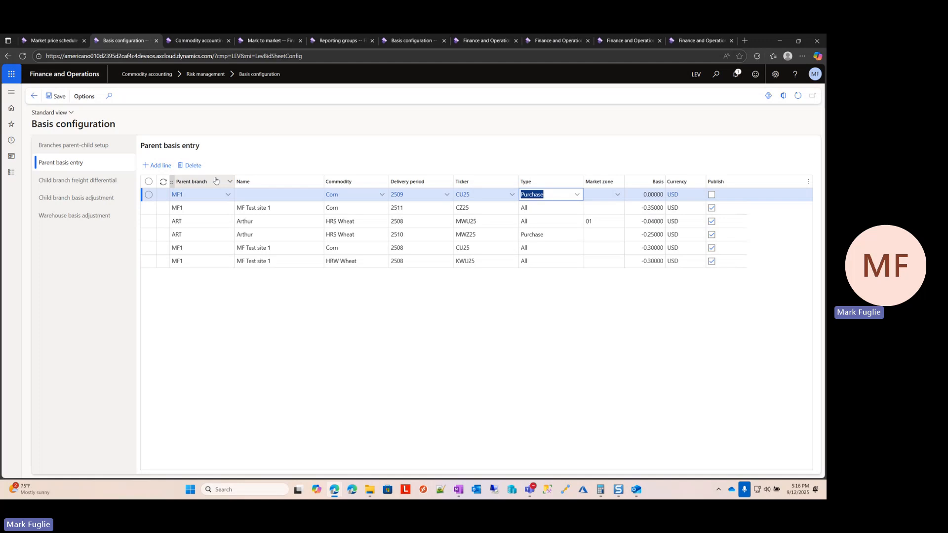
Step: Set the 2509 Corn basis line to type All with a basis of -0.30, and mark it for publishing
type("All")
key("Tab")
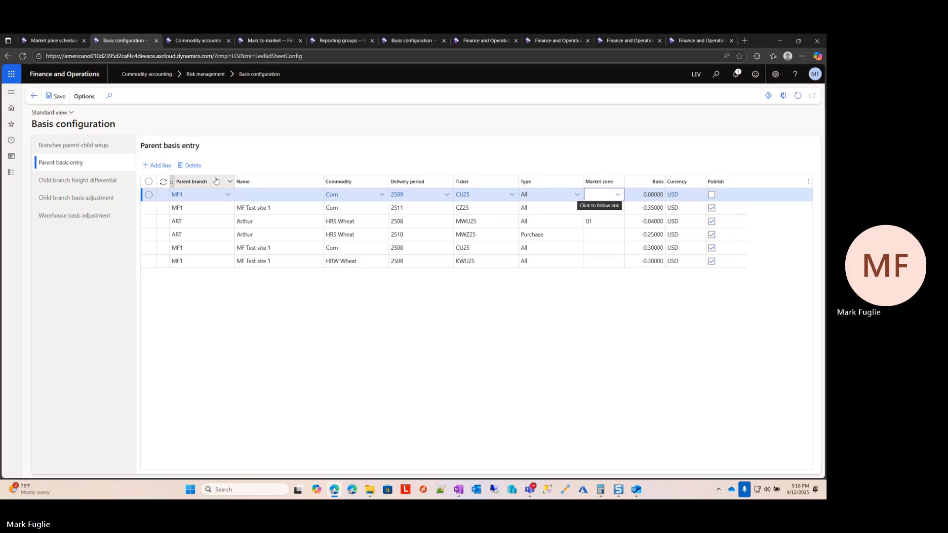
key("Tab")
type("-")
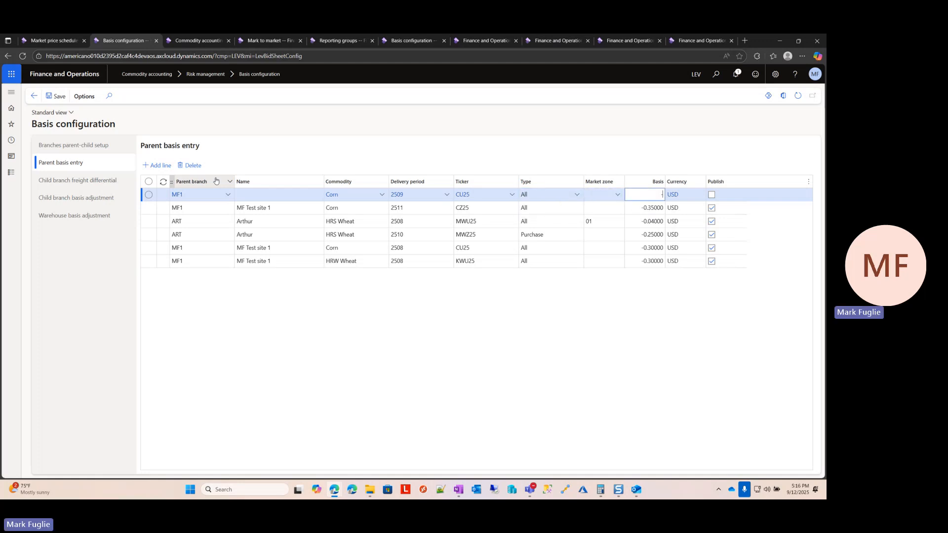
type("0.30")
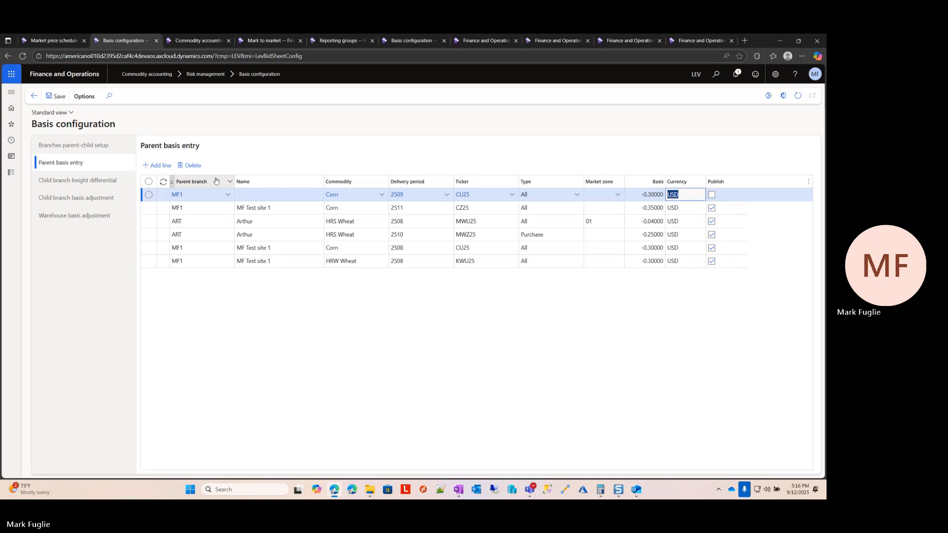
key("Tab")
key("space")
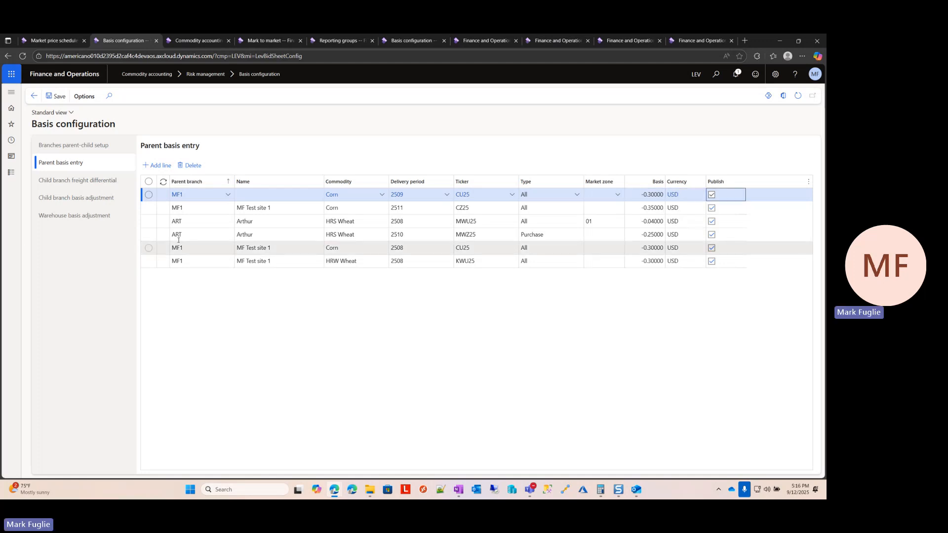
mouse_move(201, 203)
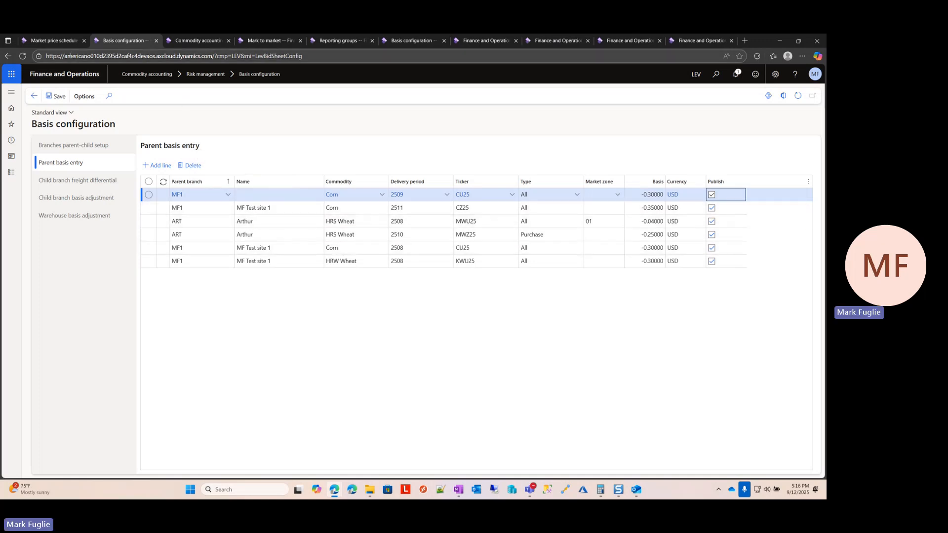
Step: Compare the market price schedule warnings for branch MF3 with the Corn lines in the parent basis entries
left_click(54, 42)
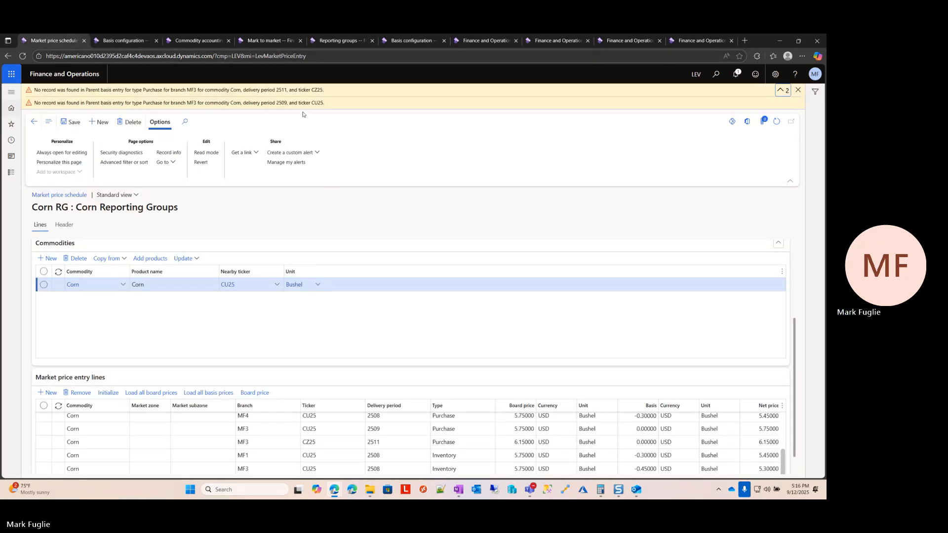
left_click(113, 42)
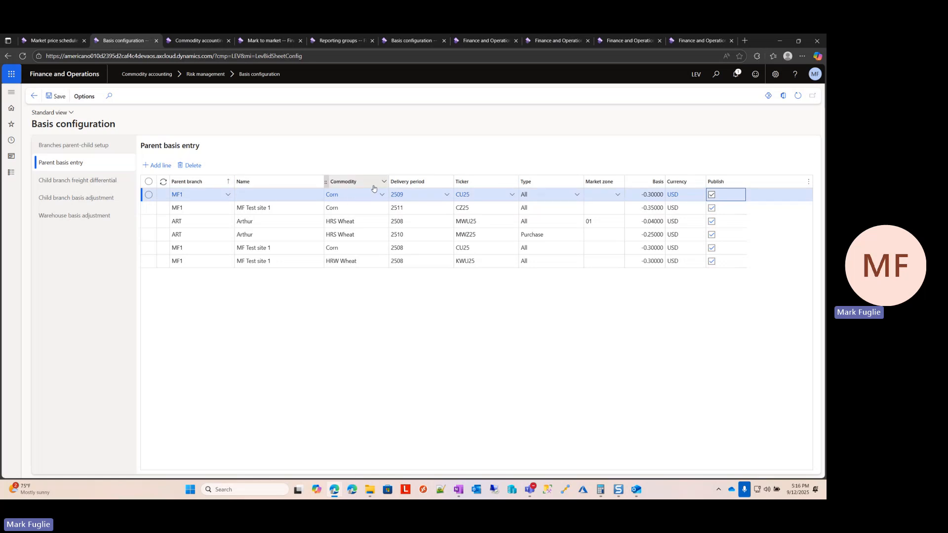
left_click(594, 205)
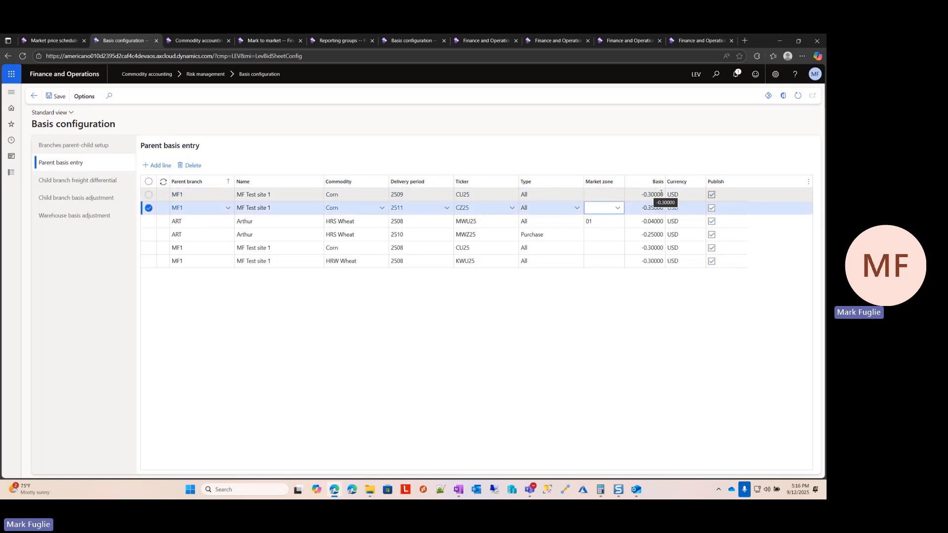
Step: Add a child branch freight differential line for branch MF3 and commodity Corn
left_click(76, 186)
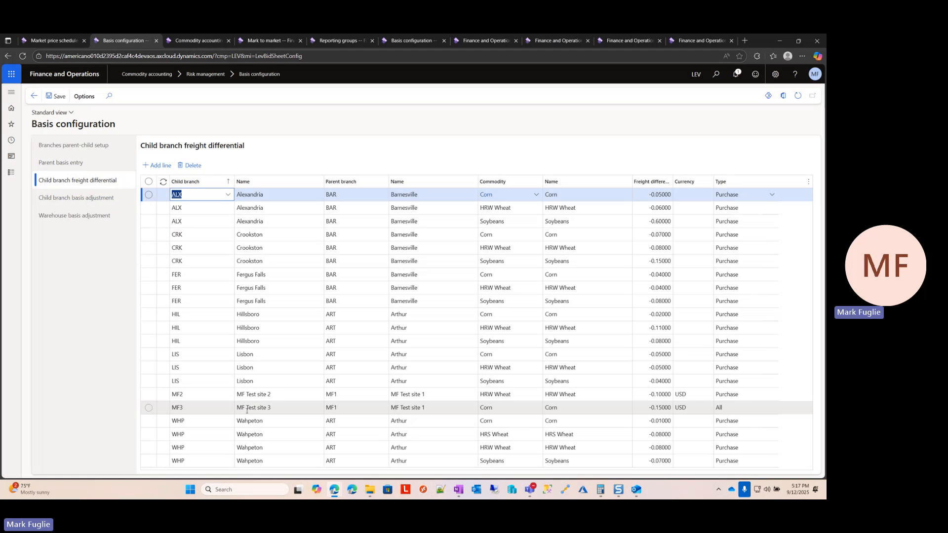
left_click(157, 164)
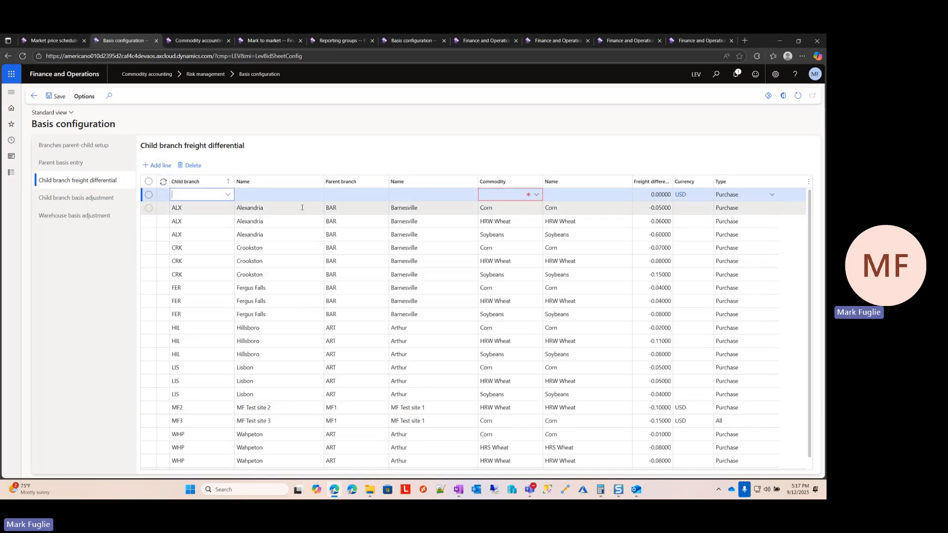
type("MF3")
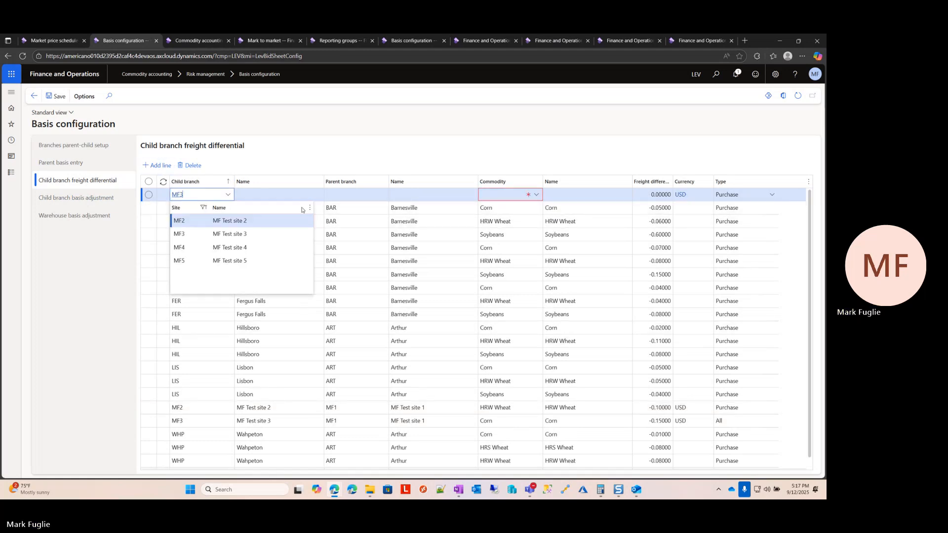
key("Tab")
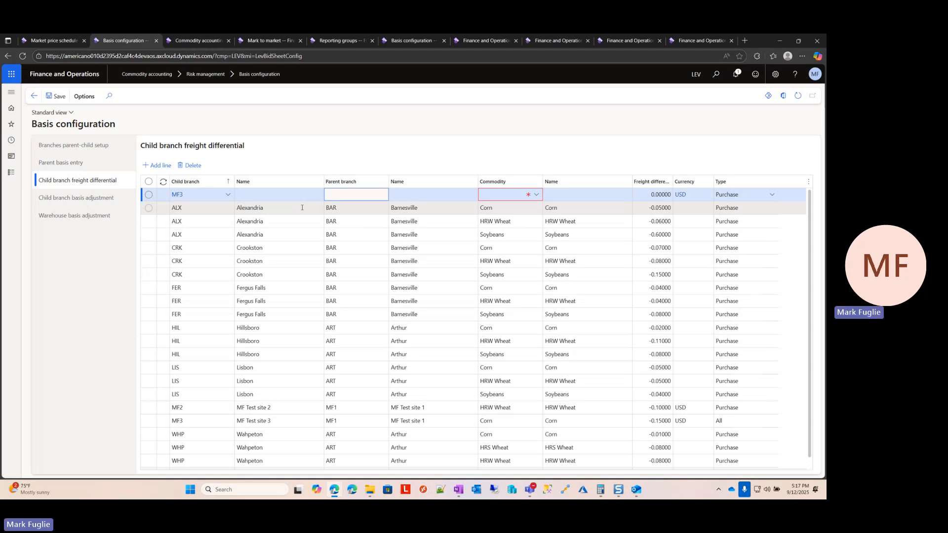
left_click(504, 197)
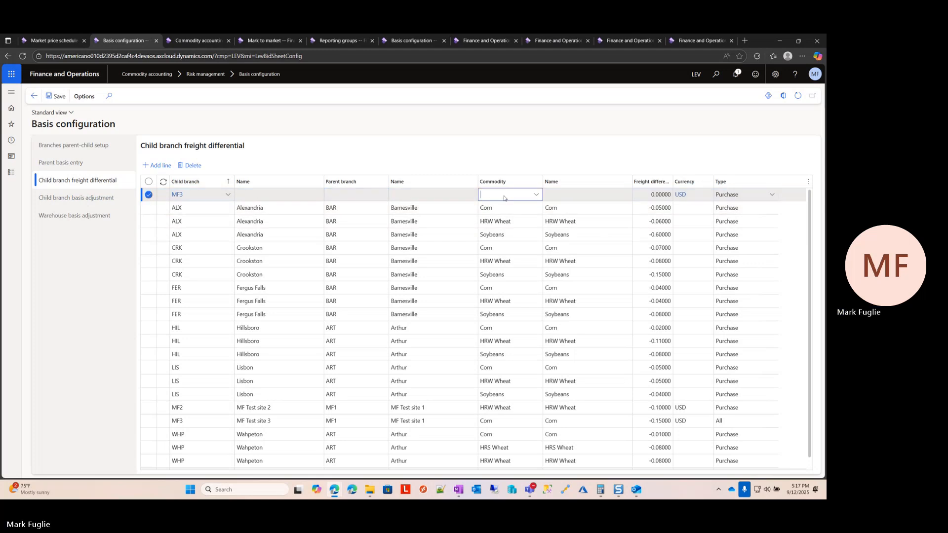
type("corn")
key("Tab")
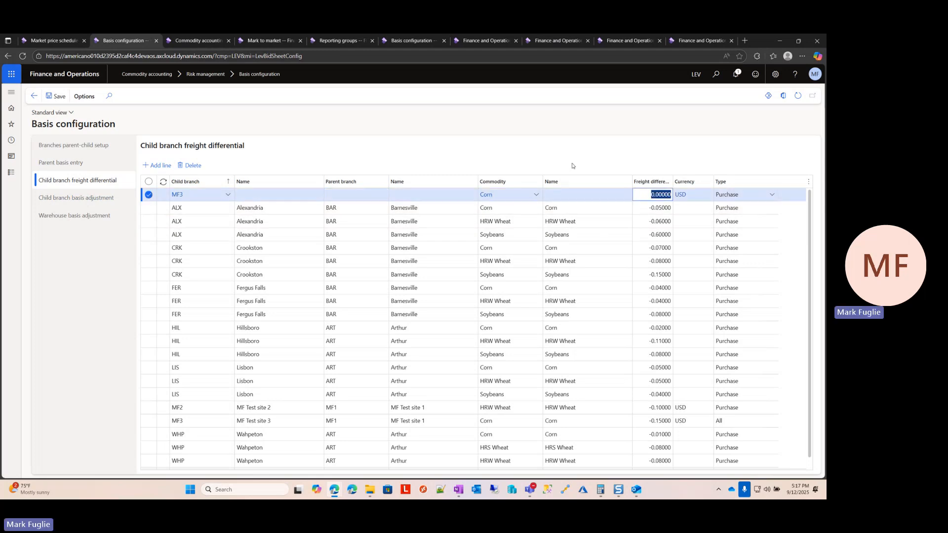
Step: Set the new MF3 Corn line's freight differential to -0.10, keeping currency USD and type Purchase
type("-0")
type(".1")
key("Tab")
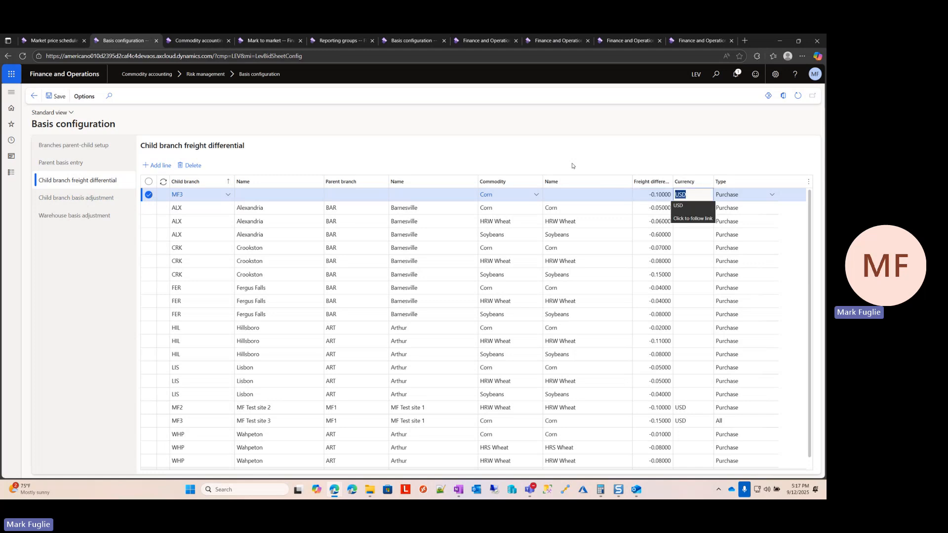
key("Tab")
left_click(773, 195)
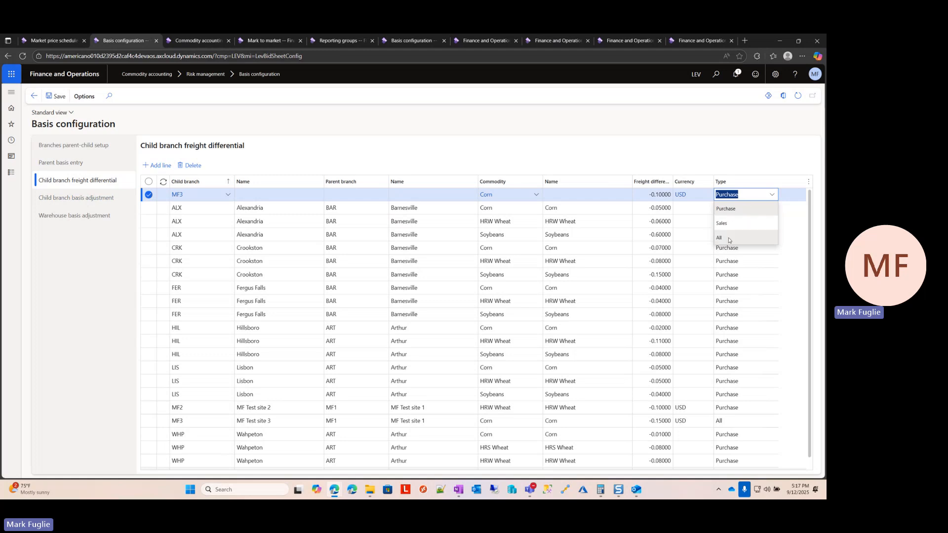
left_click(742, 210)
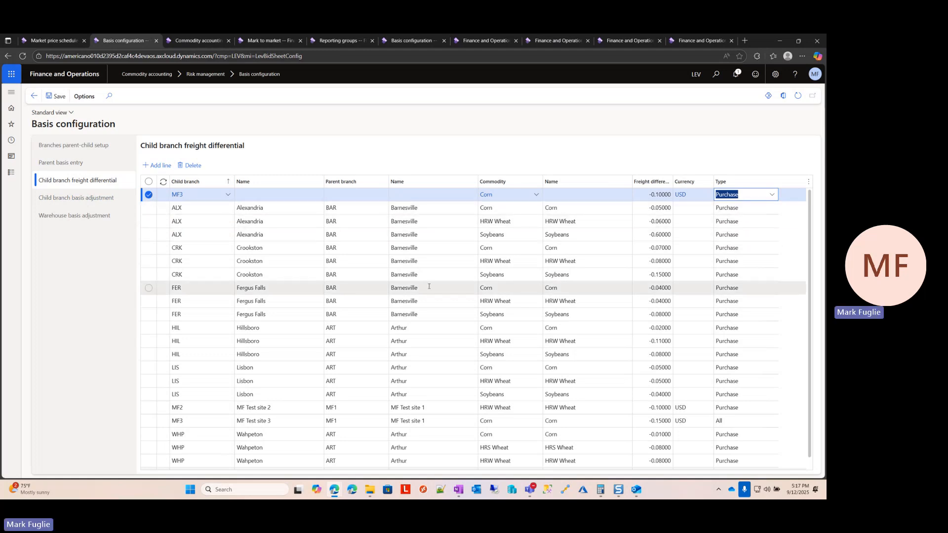
Step: Check the child branch basis adjustments, and reload all basis prices in the Corn RG market price schedule, dismissing the old warnings
left_click(97, 201)
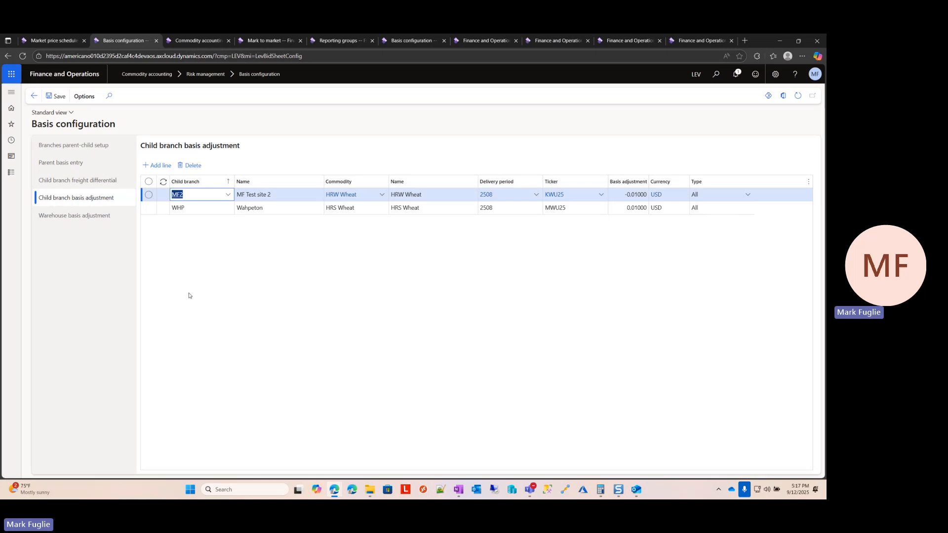
left_click(58, 41)
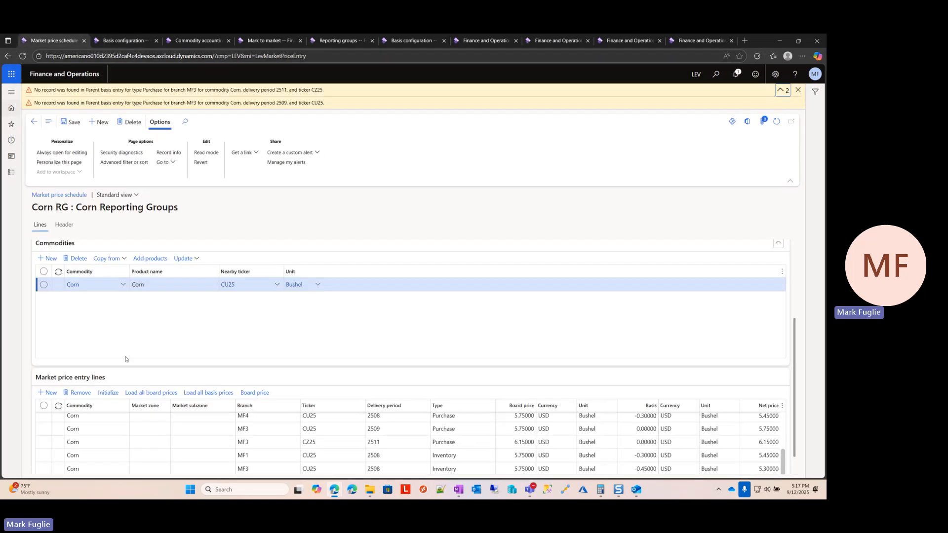
left_click(208, 393)
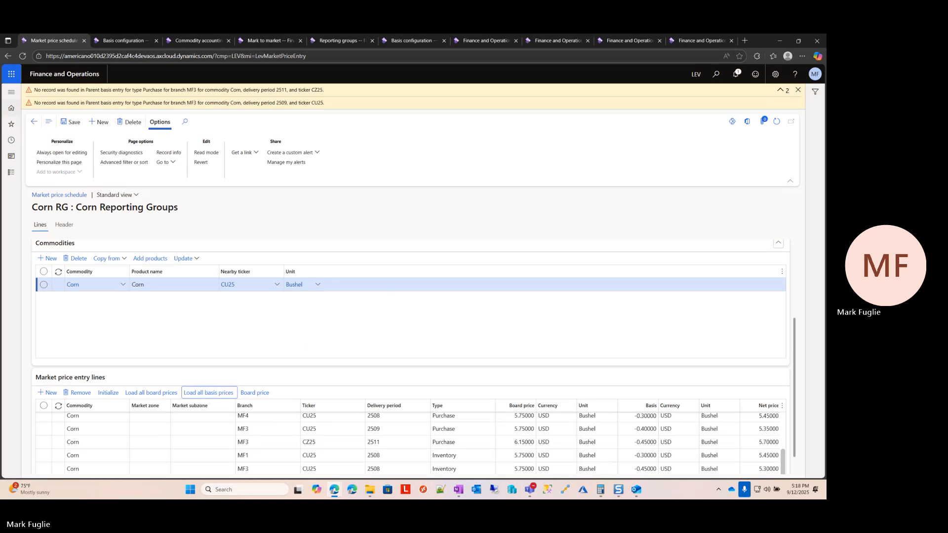
left_click(799, 90)
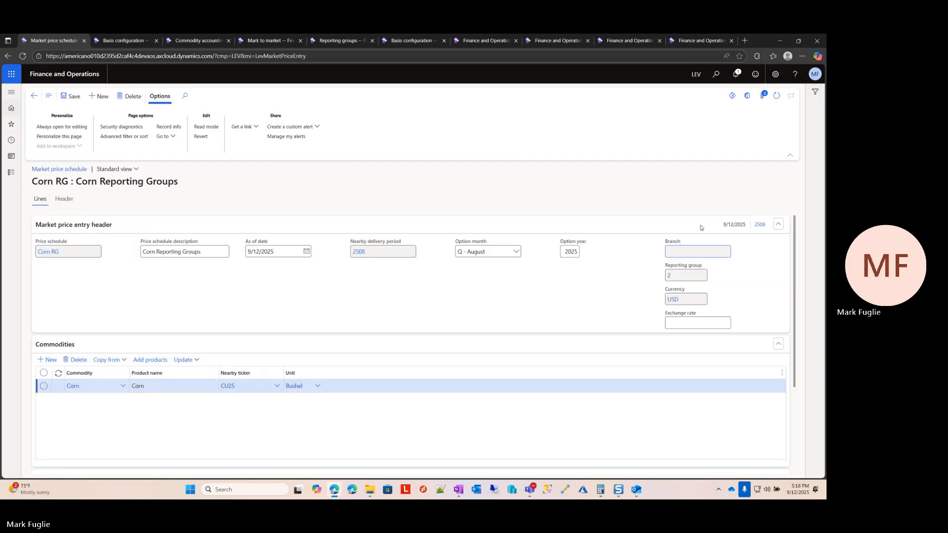
Step: Review the basis and net prices of the Corn market price entry lines across branches, delivery periods and types
left_click(381, 386)
scroll(390, 378, "down", 3)
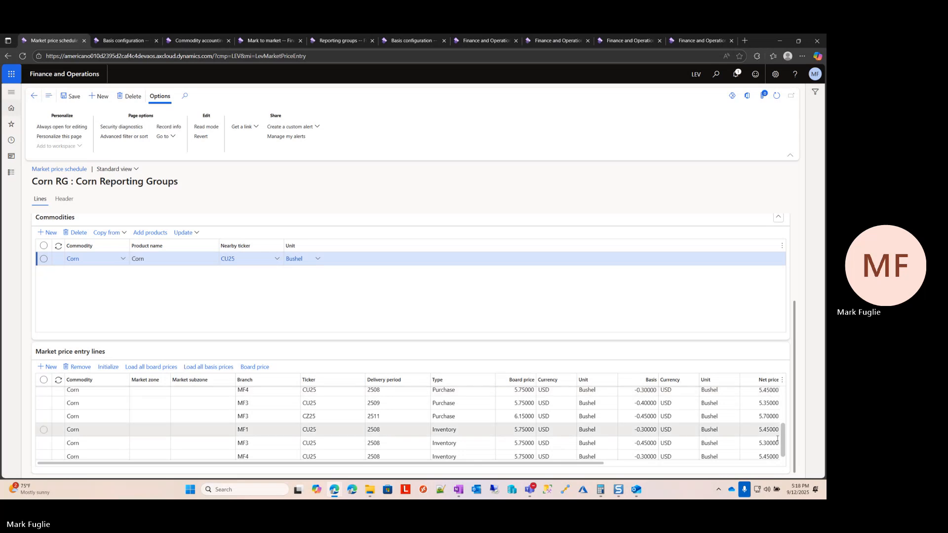
scroll(783, 438, "up", 1)
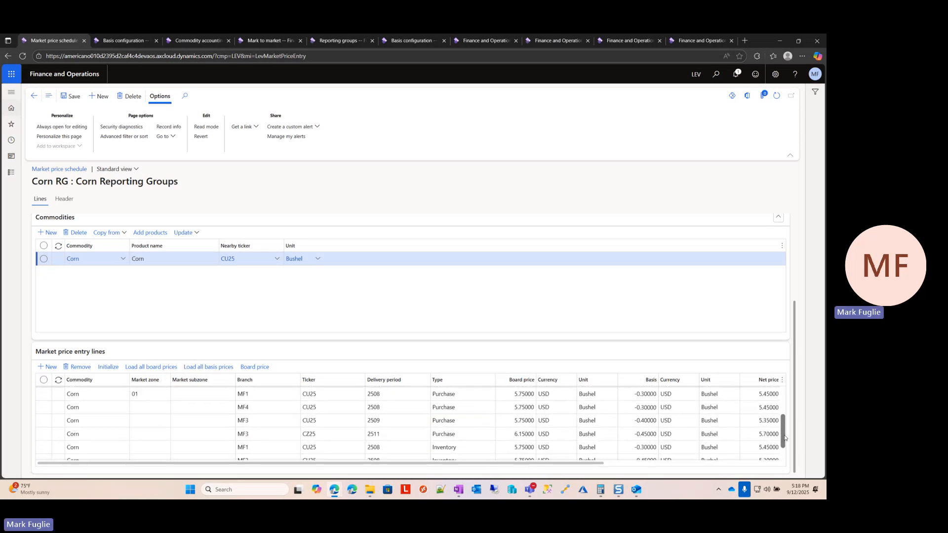
scroll(785, 438, "up", 1)
left_click(638, 416)
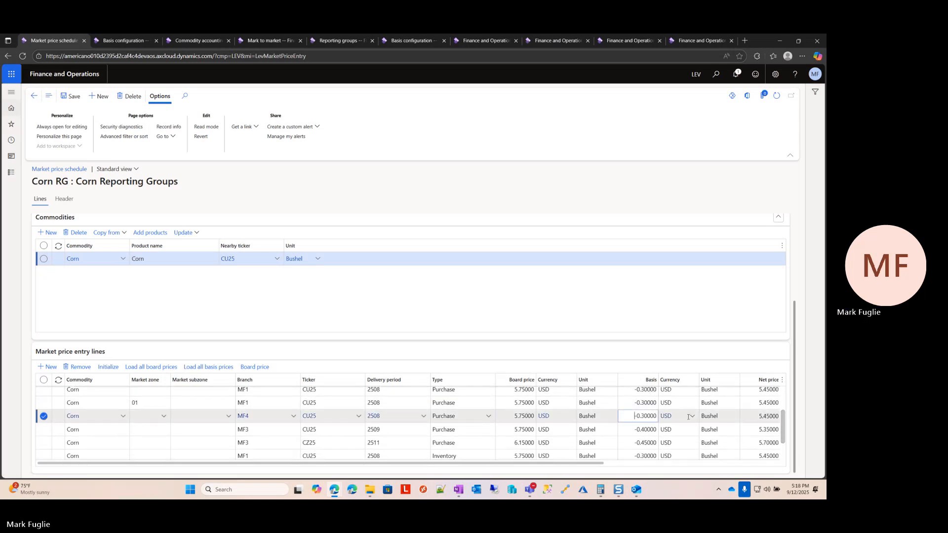
left_click(639, 402)
scroll(785, 423, "up", 1)
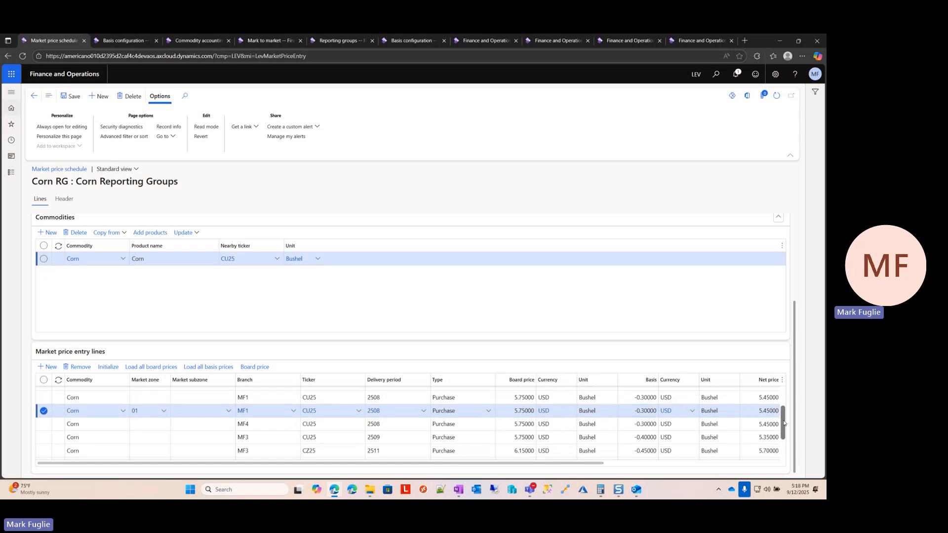
scroll(785, 423, "up", 1)
left_click(630, 410)
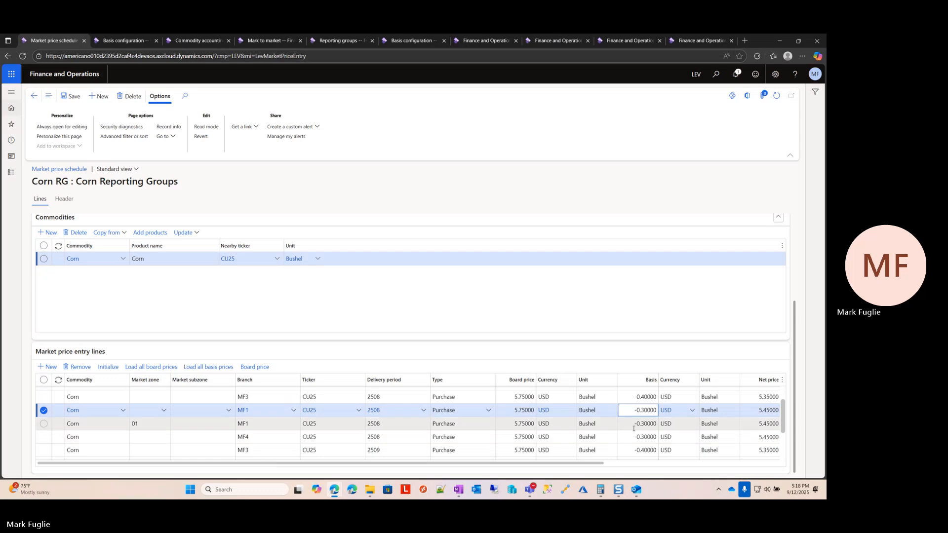
left_click_drag(783, 423, 784, 440)
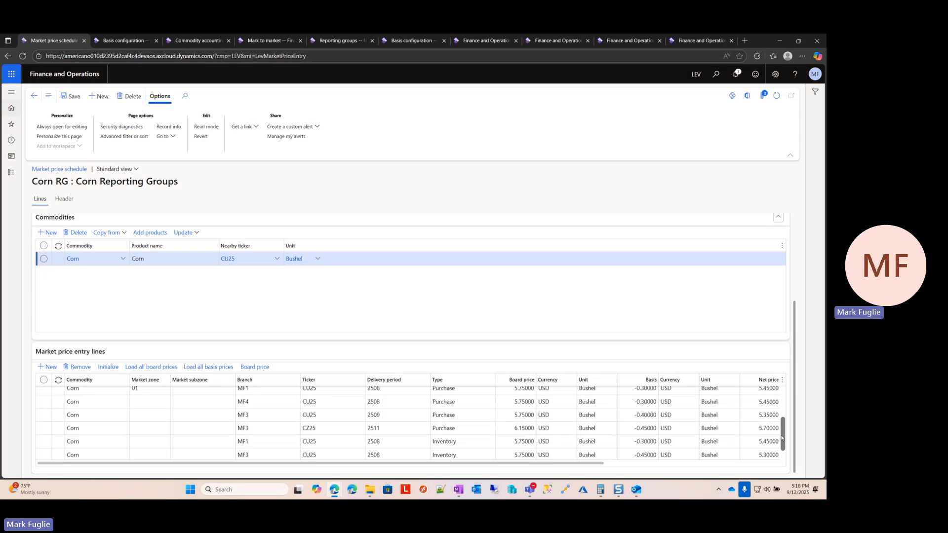
left_click_drag(783, 439, 785, 419)
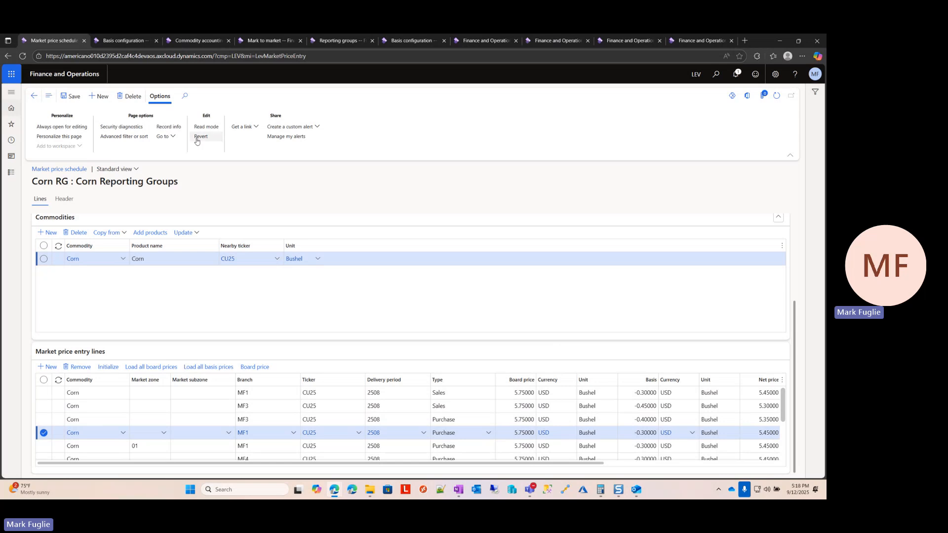
Step: Save the market price schedule and calculate mark to market using the Corn RG price schedule
left_click(70, 97)
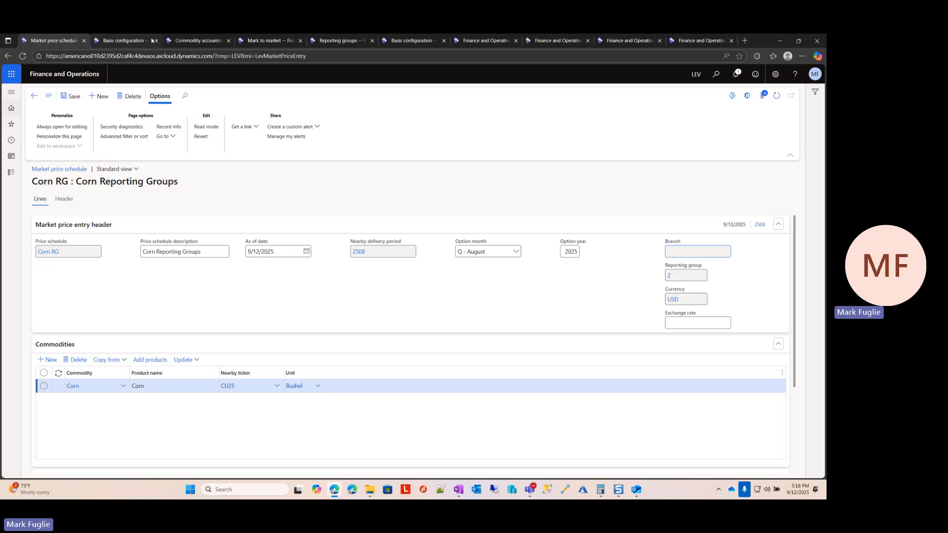
left_click(270, 40)
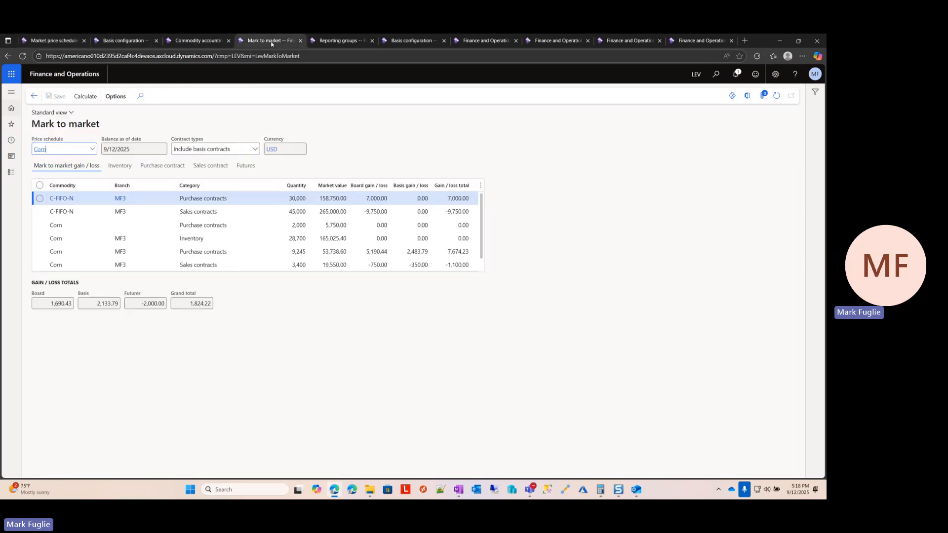
left_click(92, 149)
left_click(71, 186)
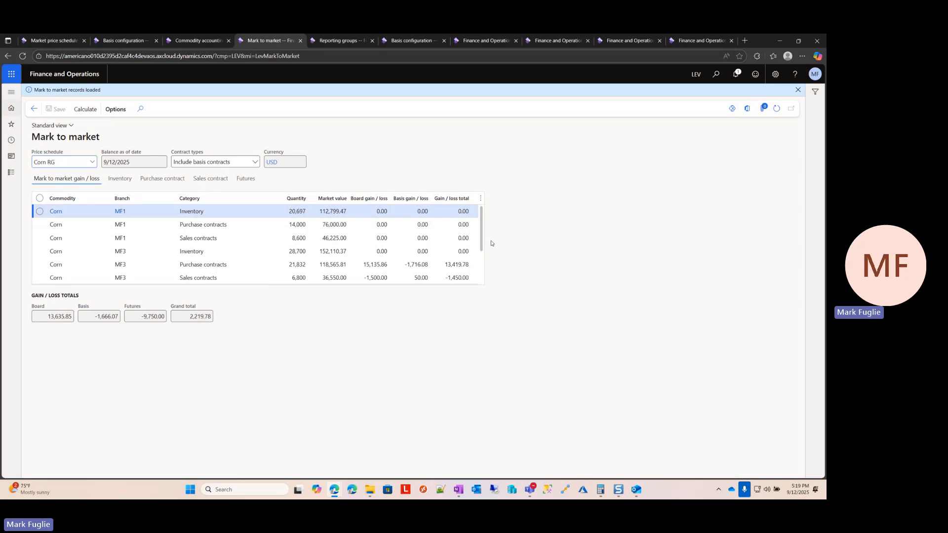
Step: Review the mark to market gain/loss lines by branch and category, and the inventory valuation by site
scroll(487, 257, "down", 3)
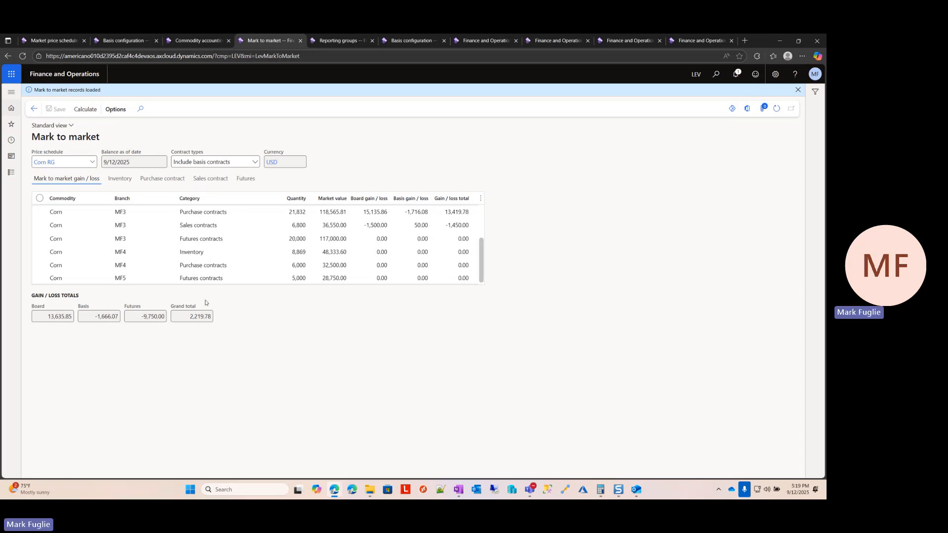
scroll(252, 217, "up", 2)
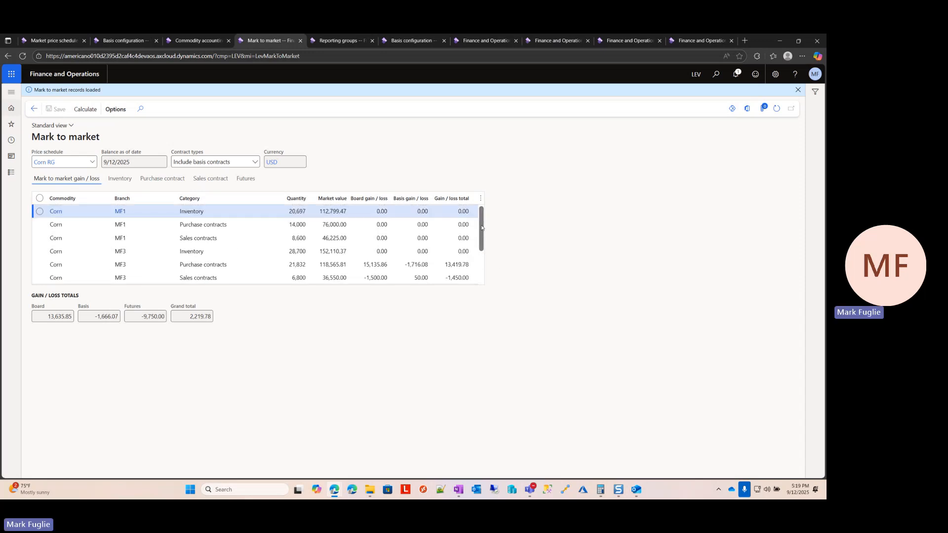
left_click(120, 179)
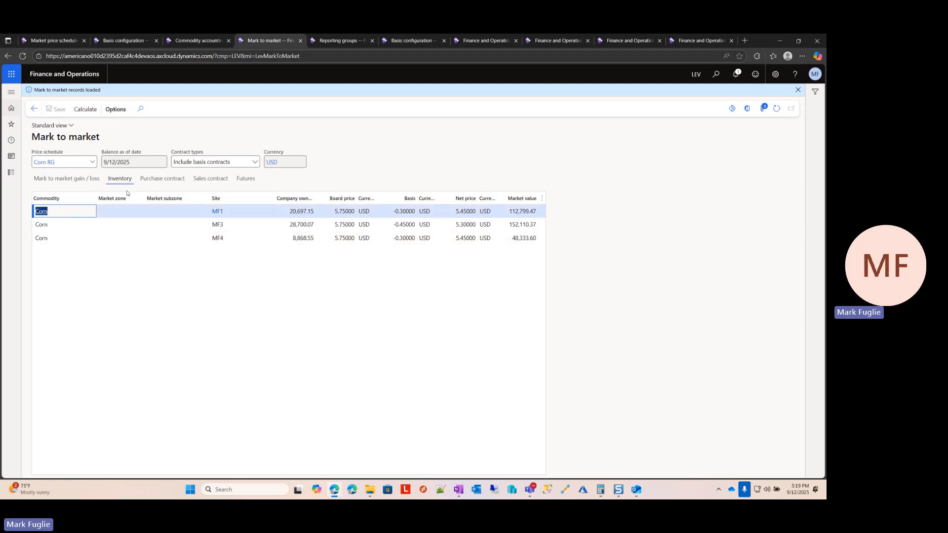
Step: Examine the mark to market purchase contracts, including their delivery periods, market prices and board and basis gain/loss
left_click(146, 182)
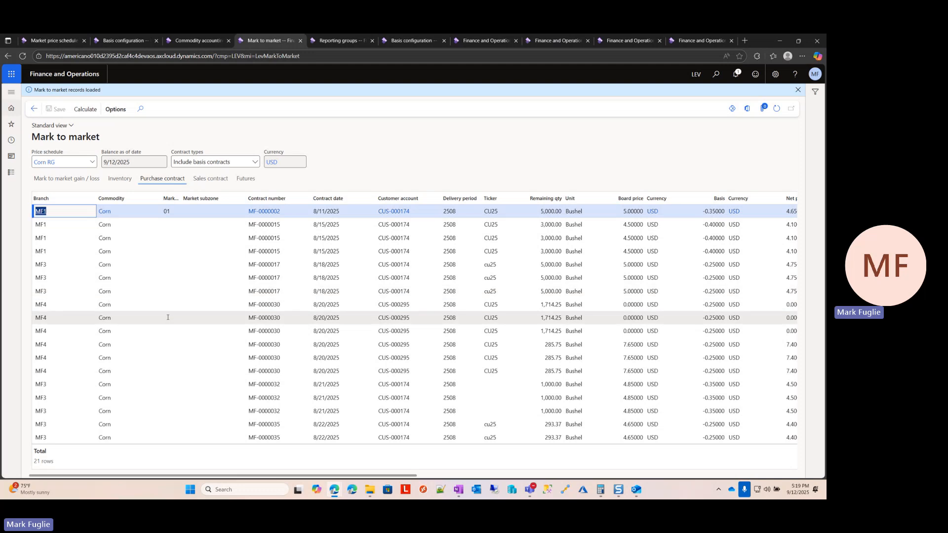
scroll(163, 301, "down", 1)
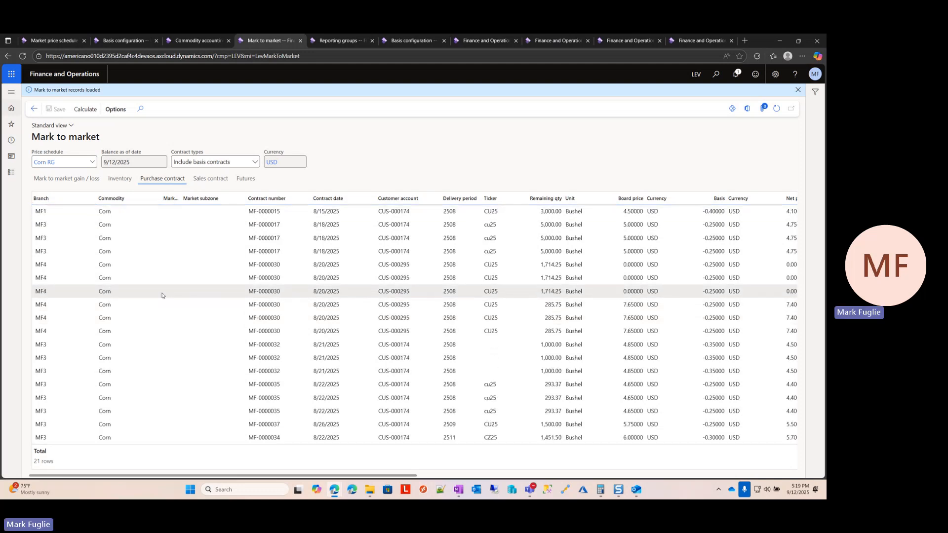
scroll(162, 297, "up", 1)
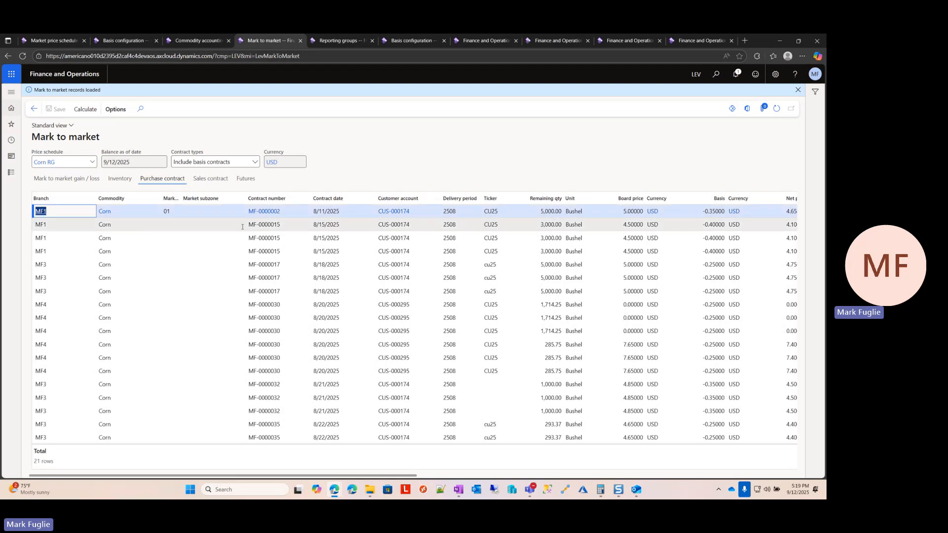
scroll(555, 292, "down", 1)
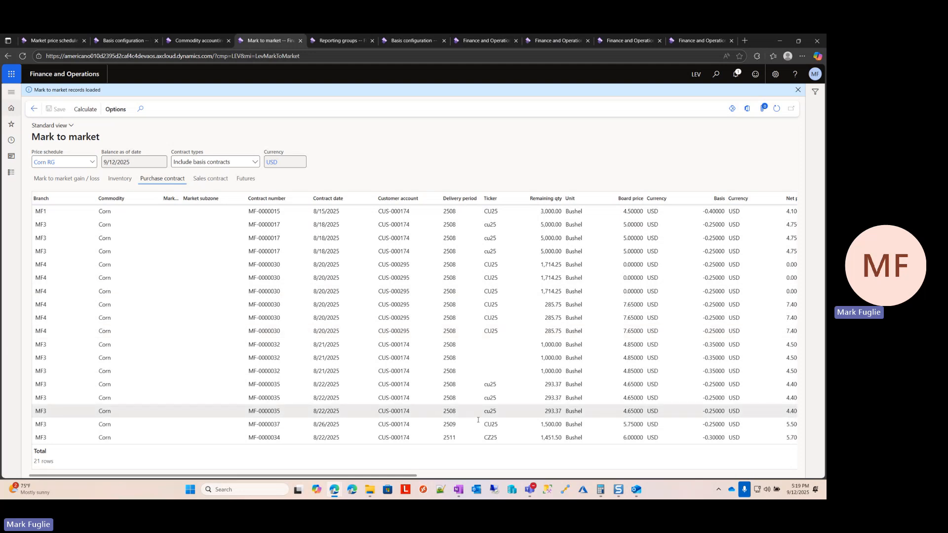
left_click_drag(377, 476, 756, 477)
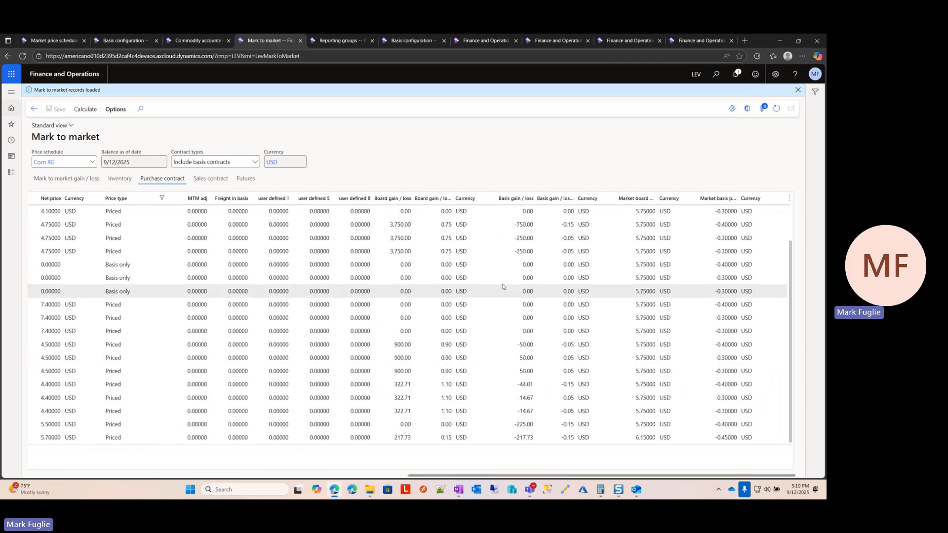
left_click_drag(651, 478, 273, 478)
Step: Review the mark to market sales contracts and futures trades, and return to the gain/loss summary
left_click(211, 179)
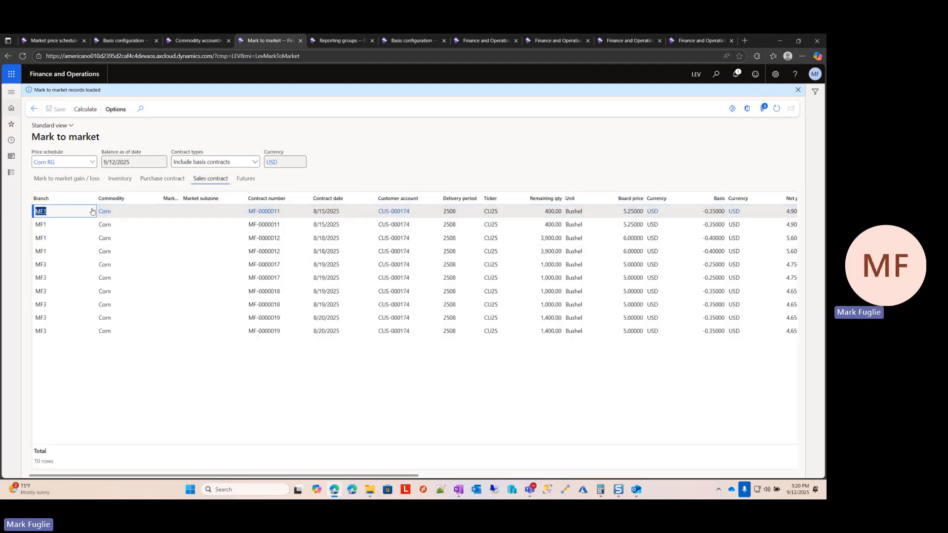
left_click(246, 180)
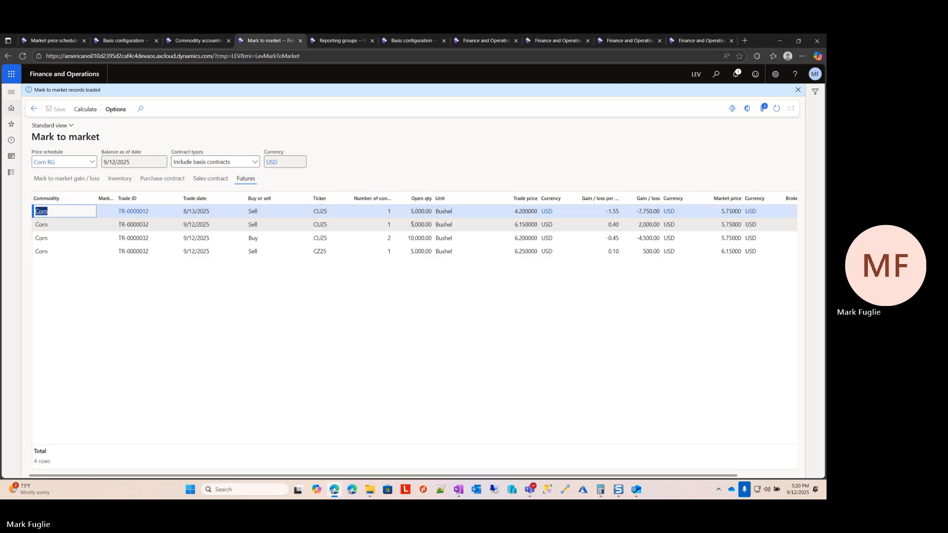
left_click(58, 181)
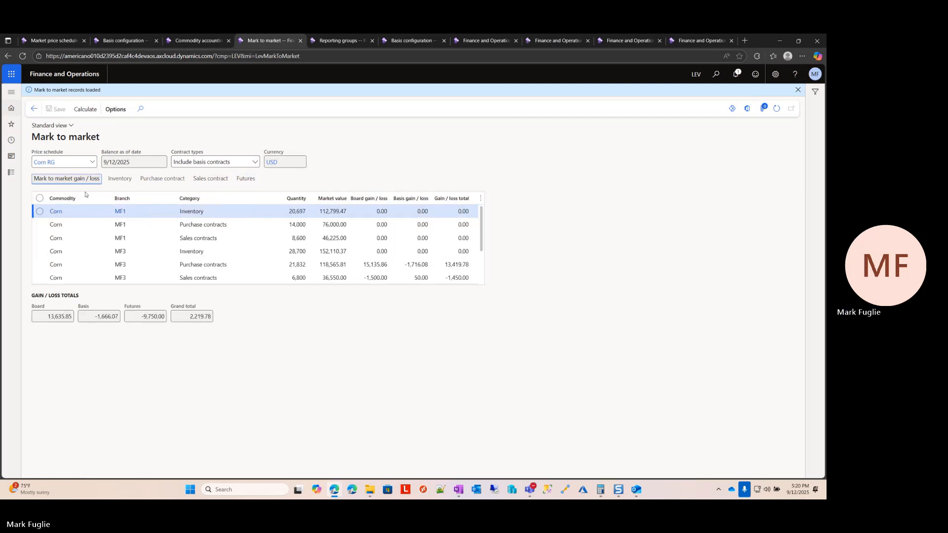